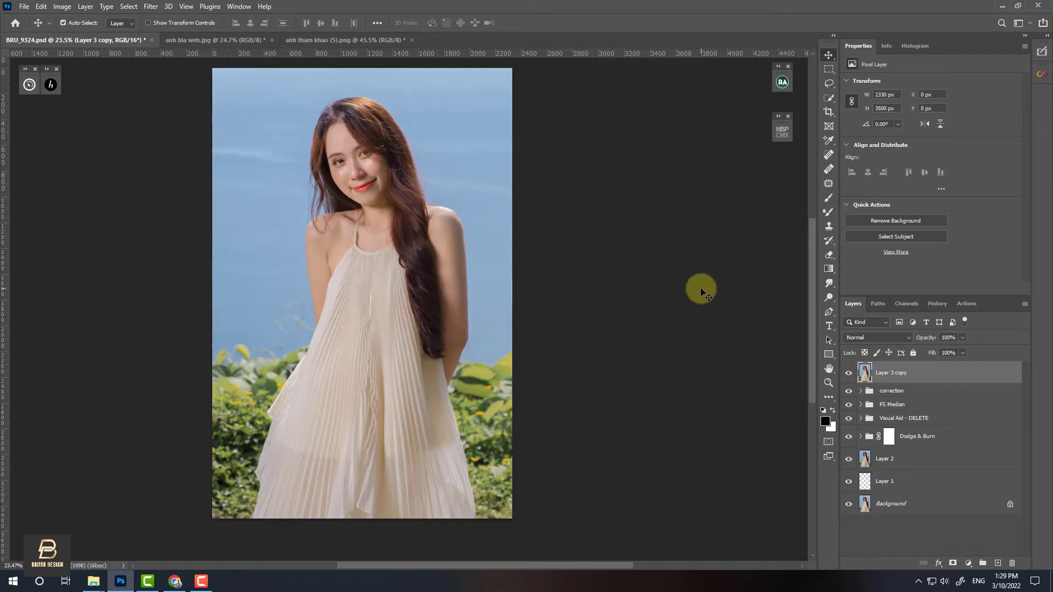
- Open the NBP ColourmapX panel and browse its presets to find Nino's Classic
click(782, 133)
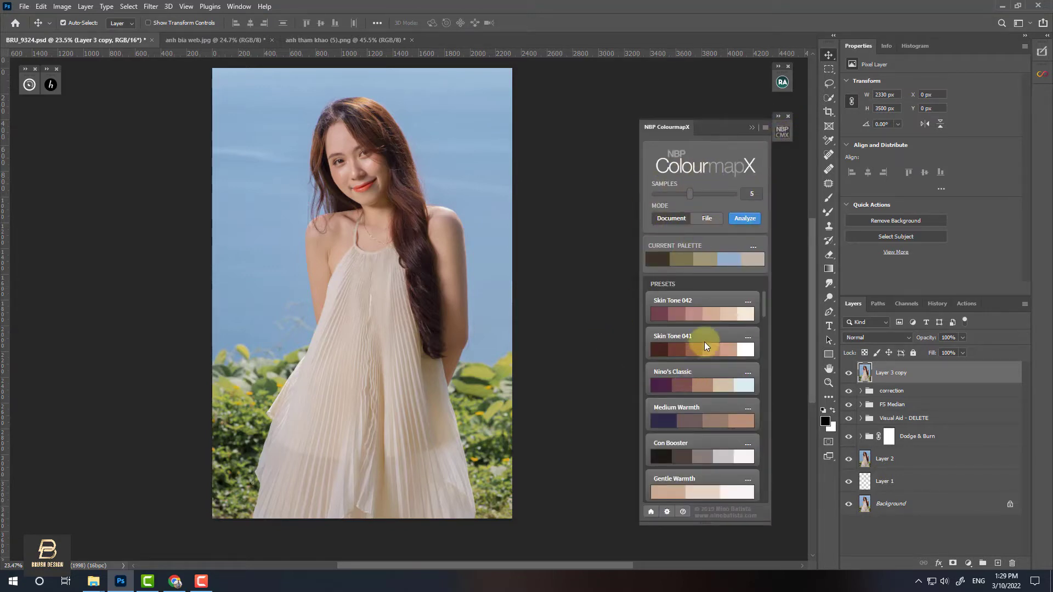
scroll(724, 304, down, 3)
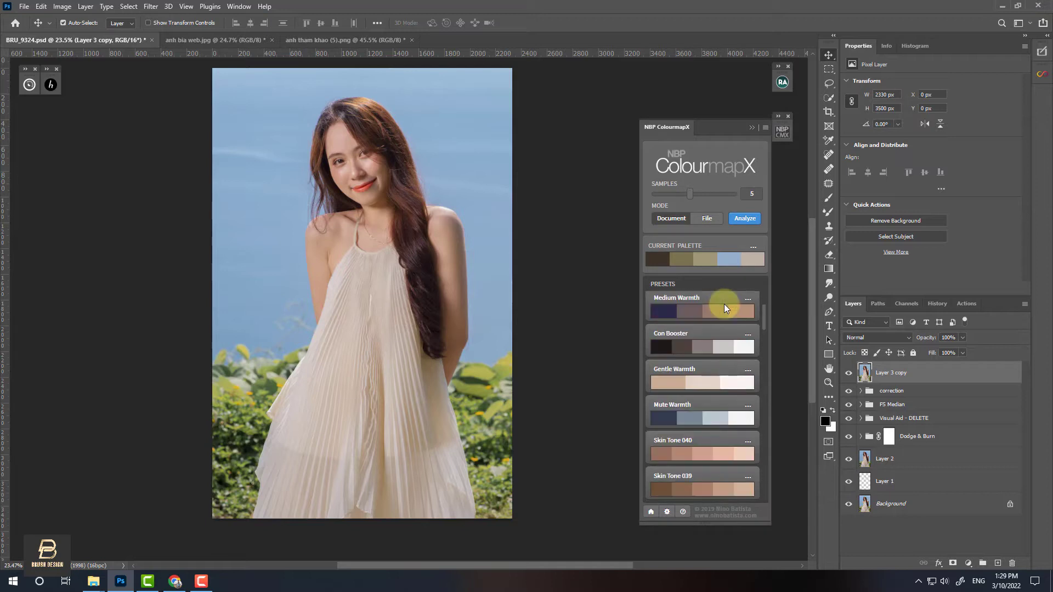
scroll(724, 304, down, 5)
scroll(730, 329, up, 4)
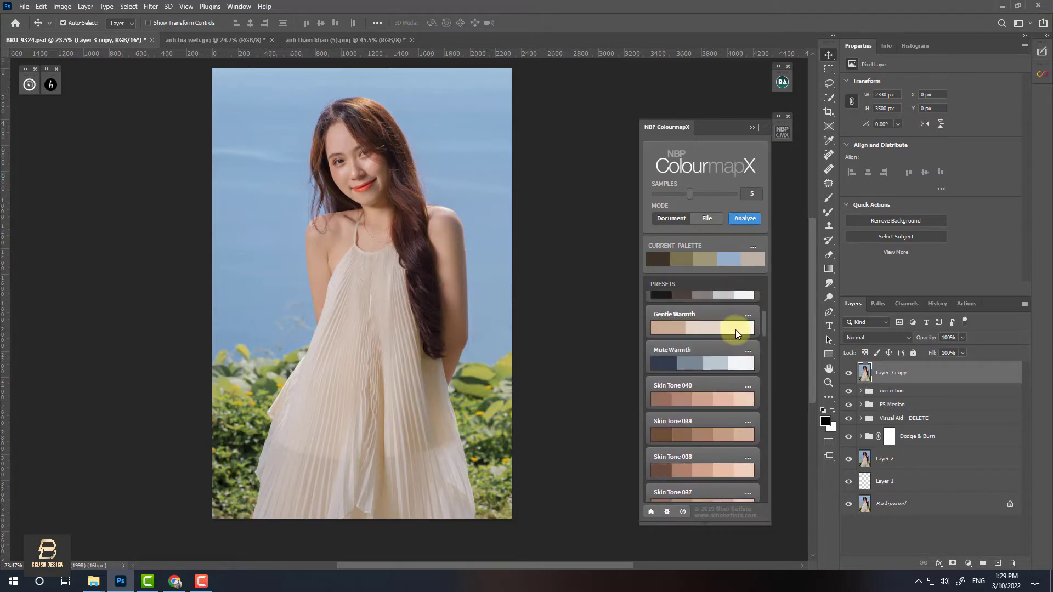
scroll(736, 330, up, 3)
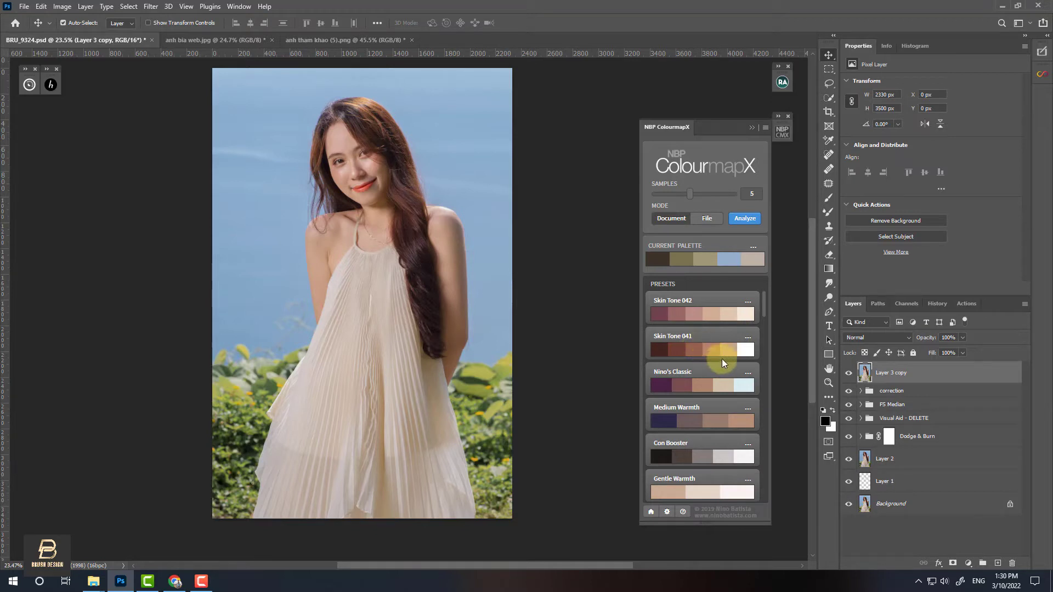
scroll(726, 354, down, 1)
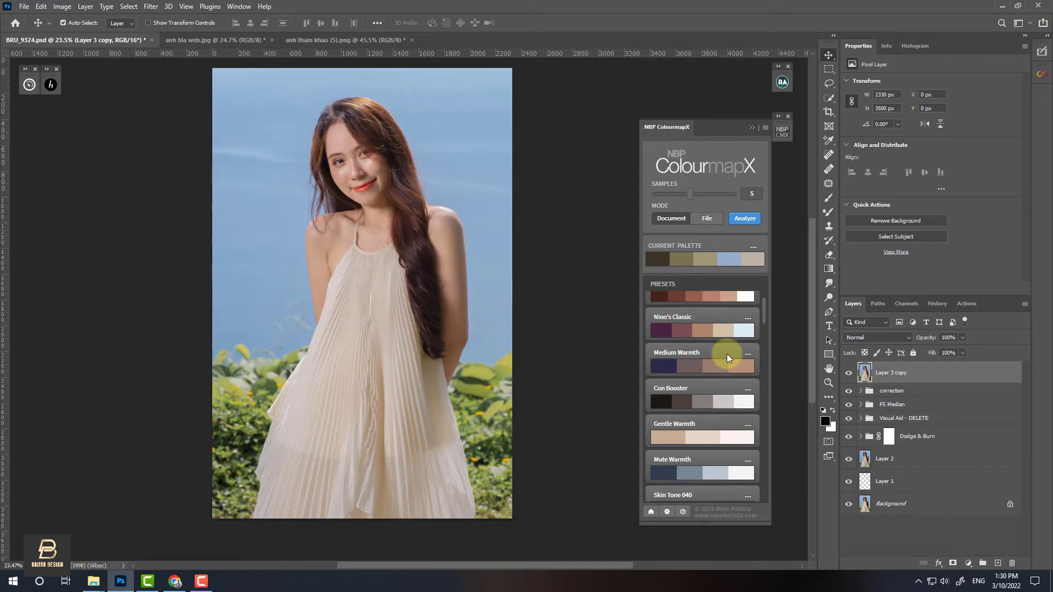
scroll(726, 353, down, 1)
scroll(727, 354, down, 1)
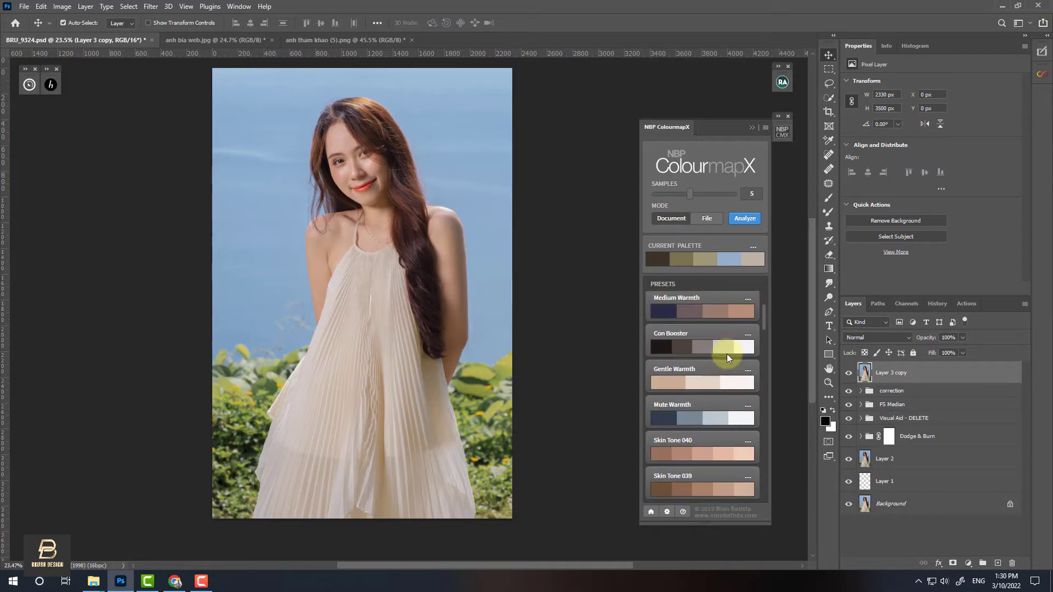
scroll(727, 353, up, 3)
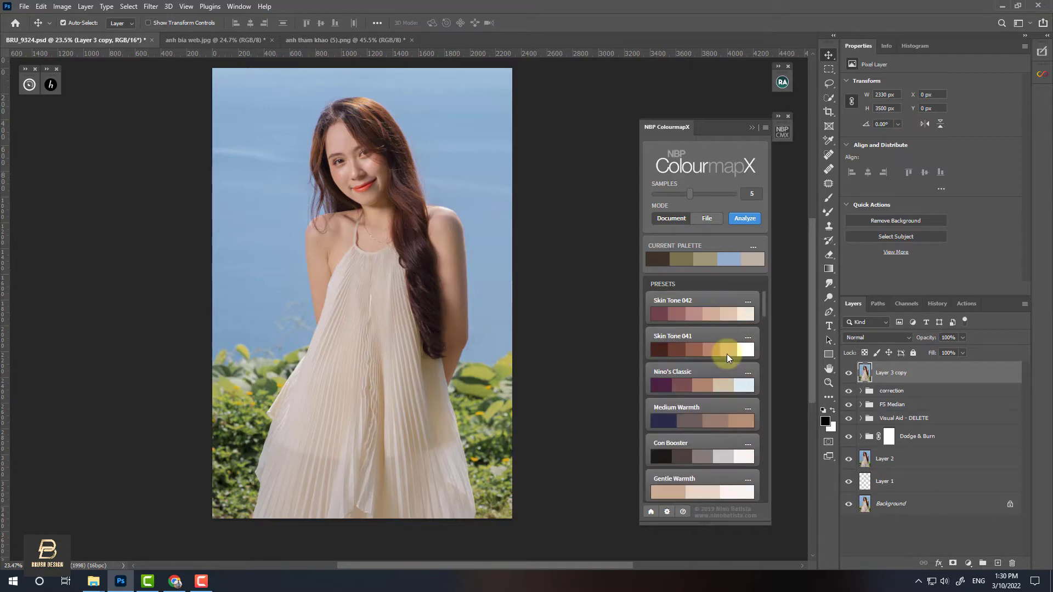
- Apply Nino's Classic as a Soft Light 20% gradient map grade and compare it off and on
click(748, 374)
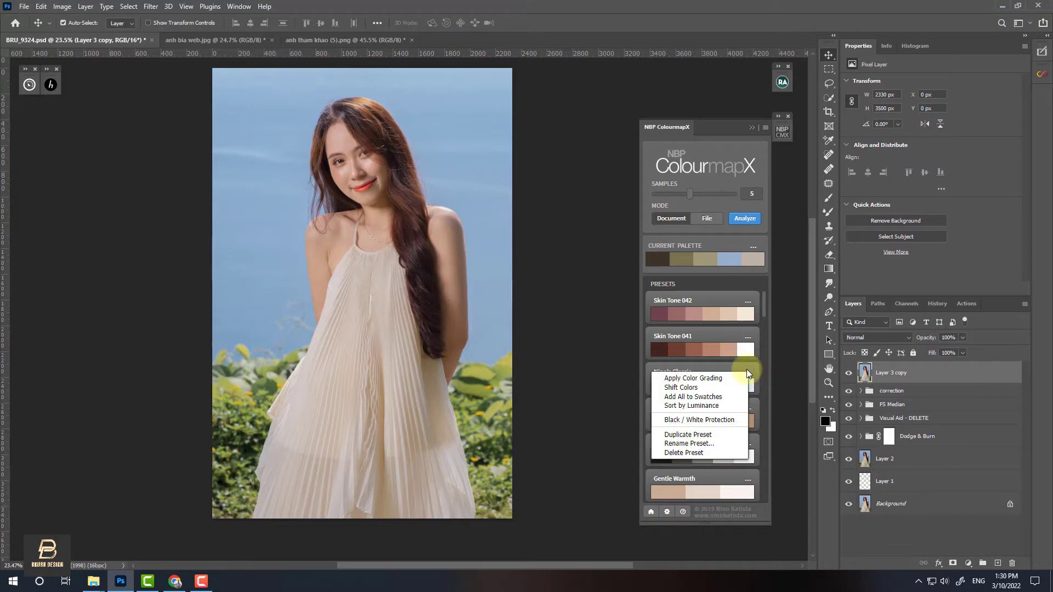
click(676, 382)
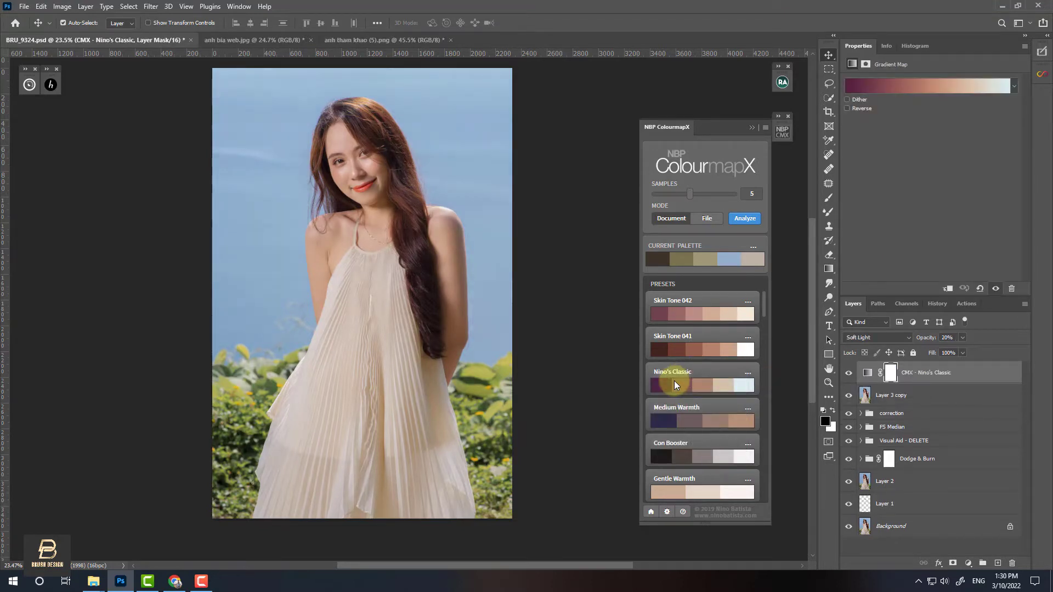
click(849, 373)
click(849, 373)
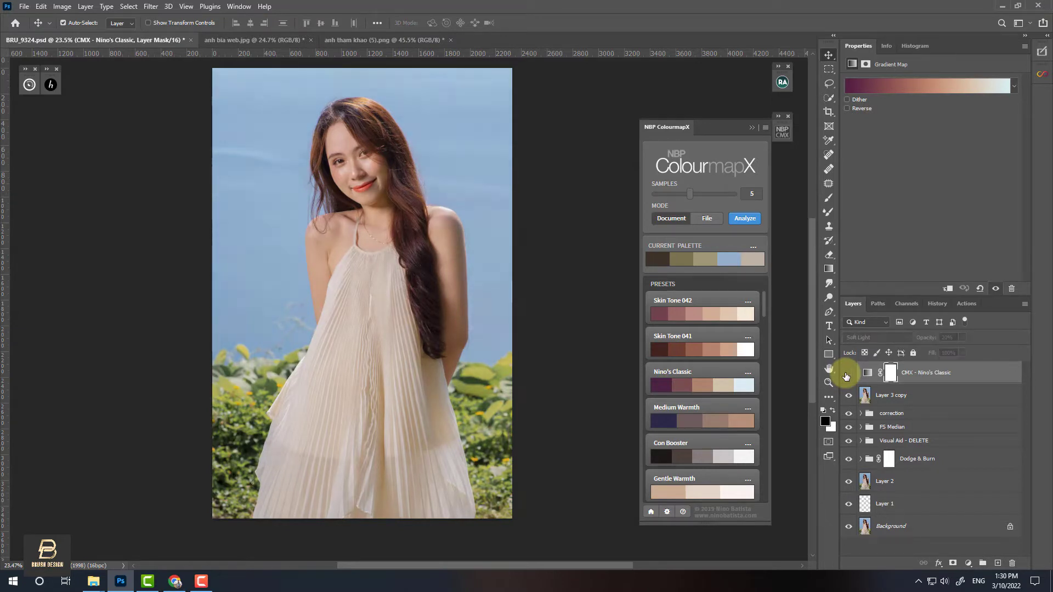
click(849, 373)
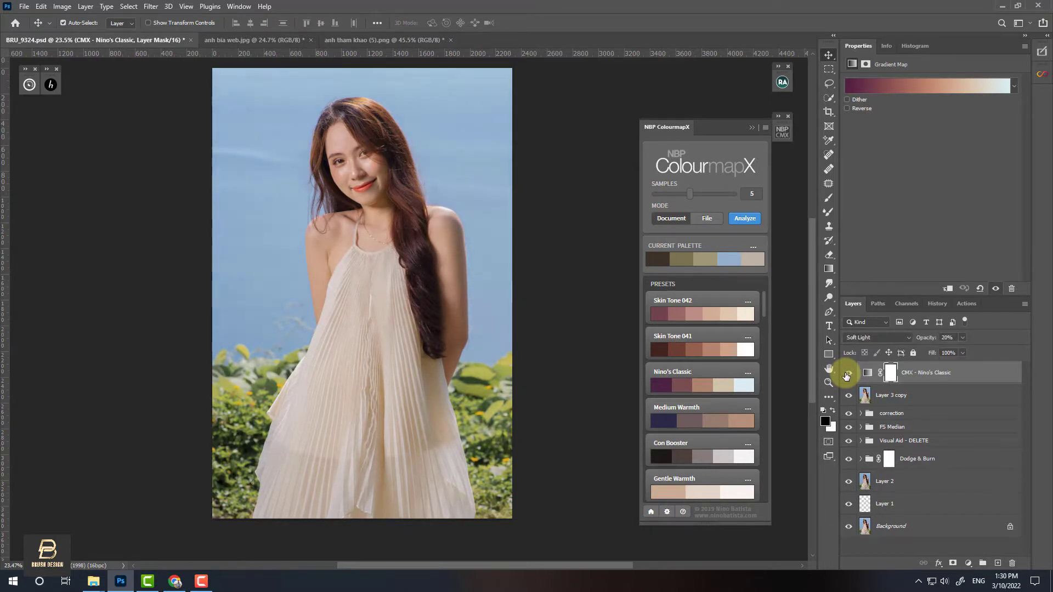
- Delete the CMX - Nino's Classic layer and scroll the presets to Skin Tone 033
right_click(938, 373)
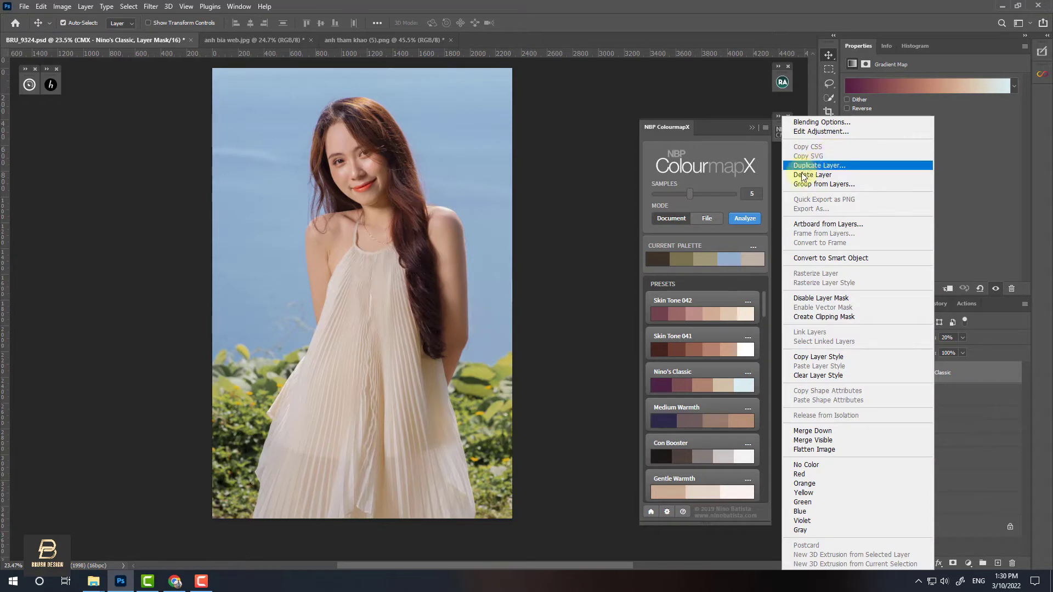
click(823, 175)
click(475, 217)
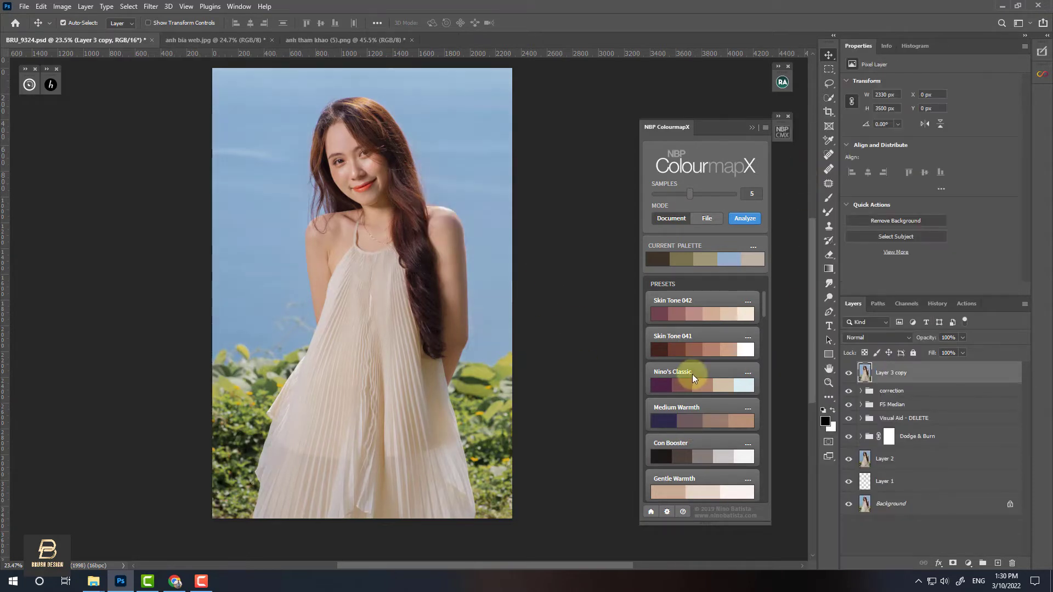
scroll(692, 374, down, 3)
scroll(695, 371, down, 3)
scroll(706, 366, down, 3)
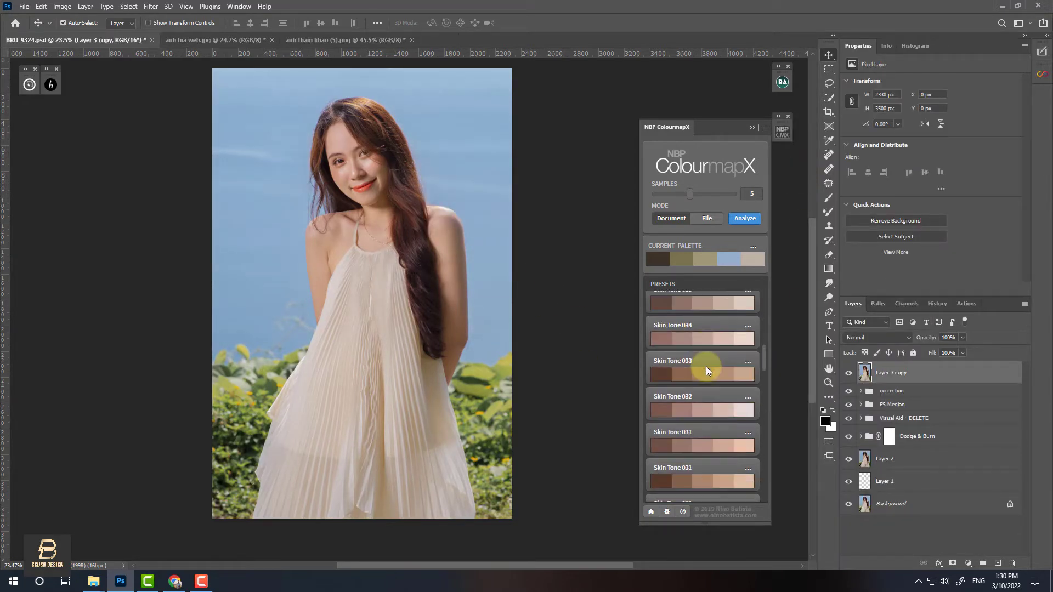
- Apply Skin Tone 033 as a grade, compare it off and on, then delete its layer
click(748, 364)
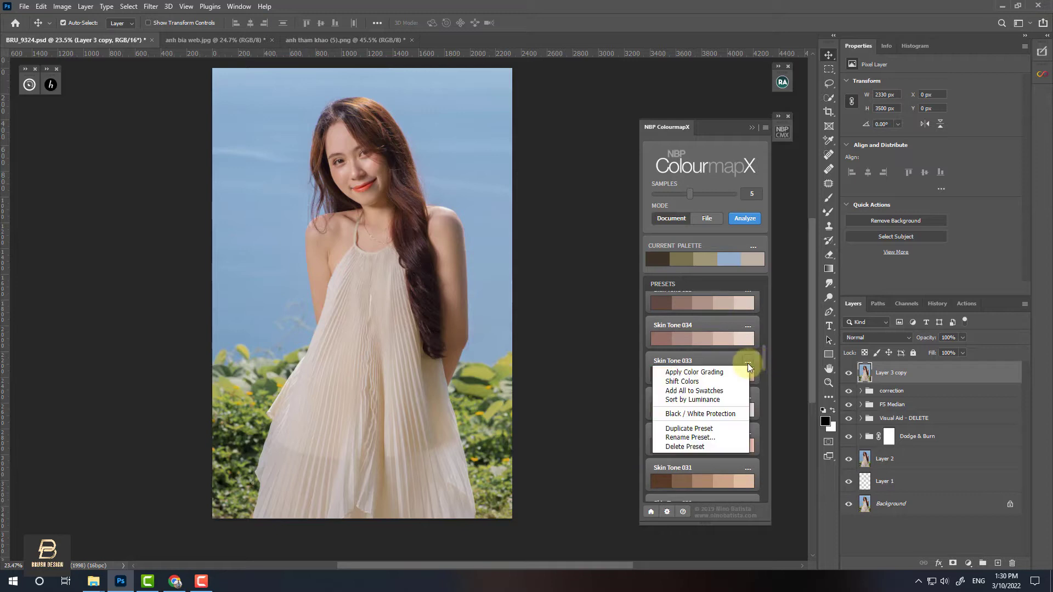
click(686, 374)
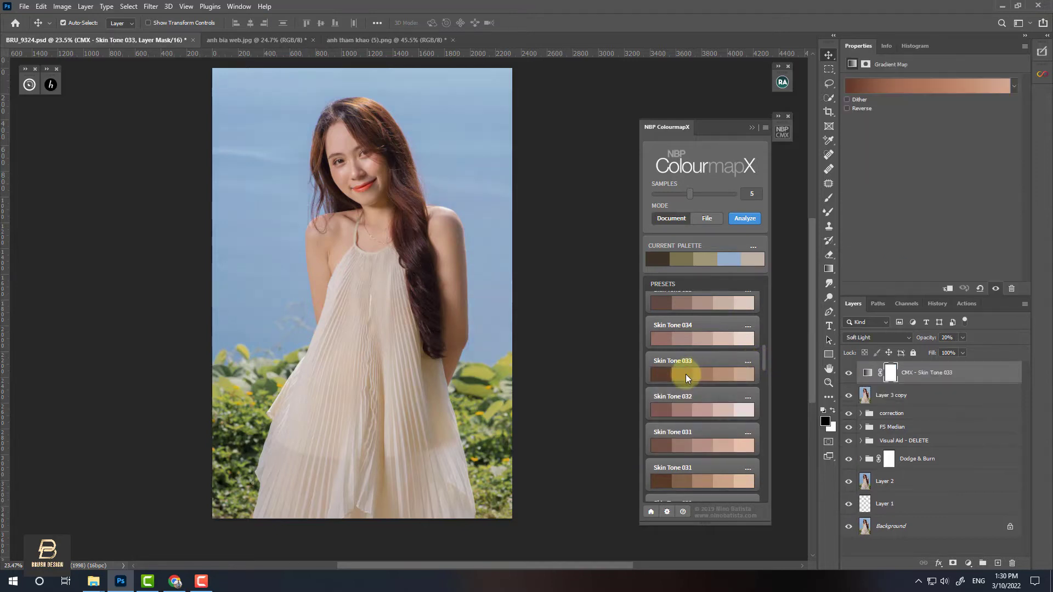
click(848, 373)
click(848, 374)
click(848, 373)
click(848, 373)
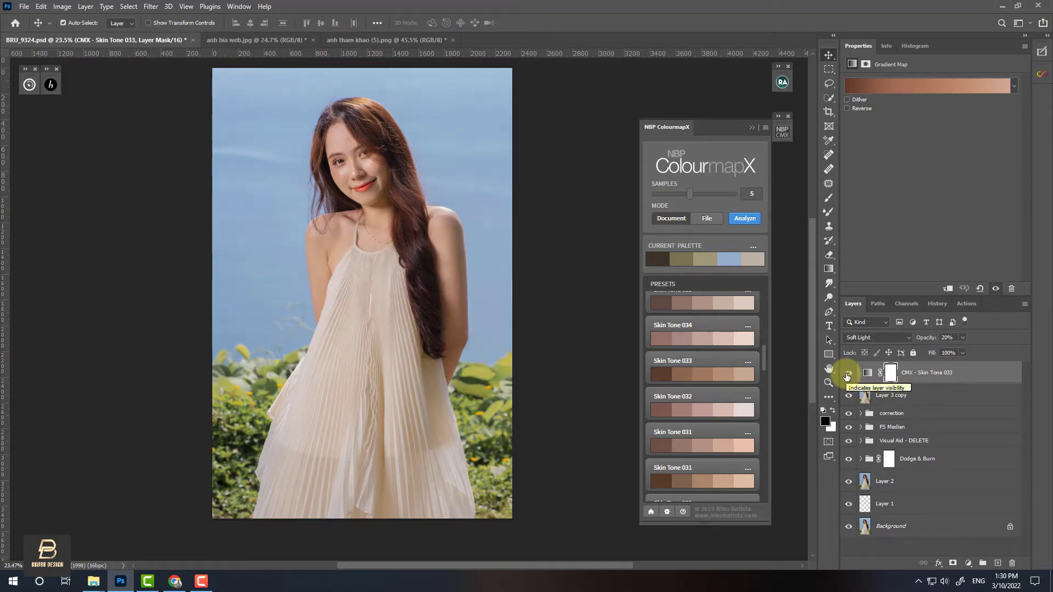
right_click(952, 374)
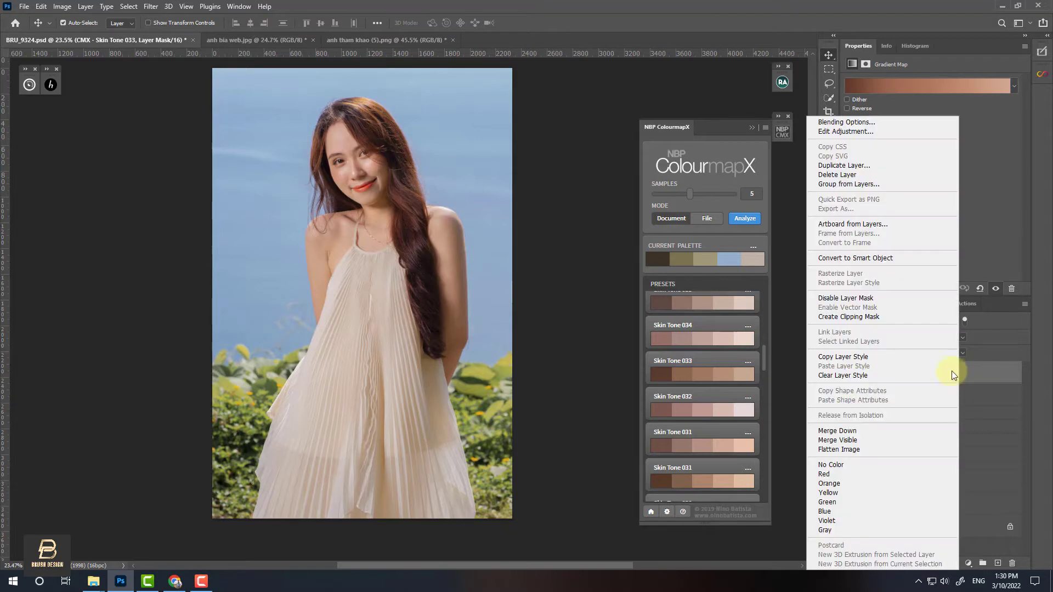
click(837, 174)
- Confirm removing Skin Tone 033, apply Skin Tone 026 and compare it off and on
click(475, 217)
scroll(722, 368, down, 3)
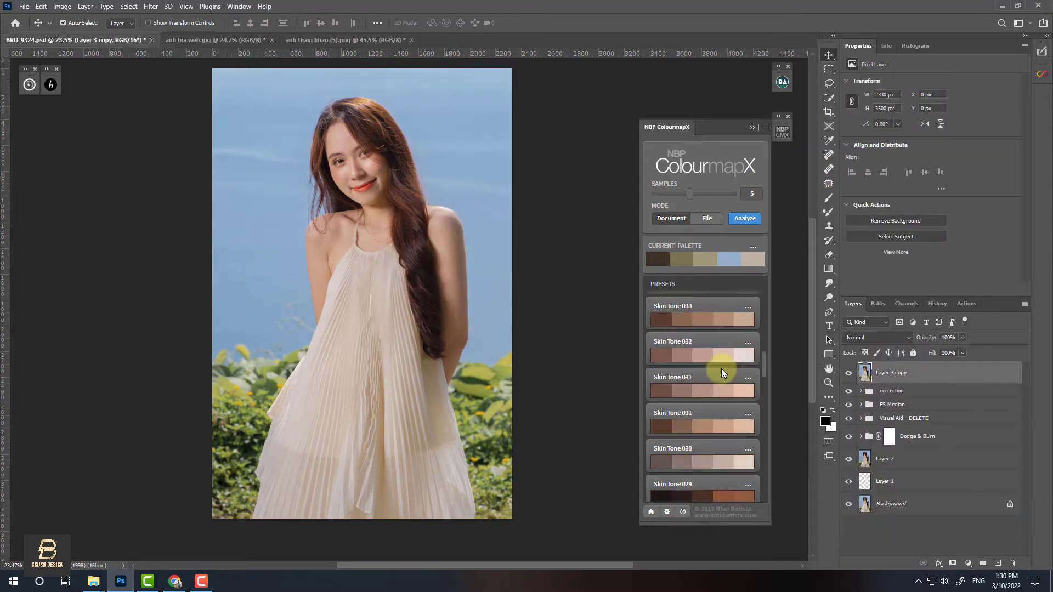
scroll(722, 370, down, 2)
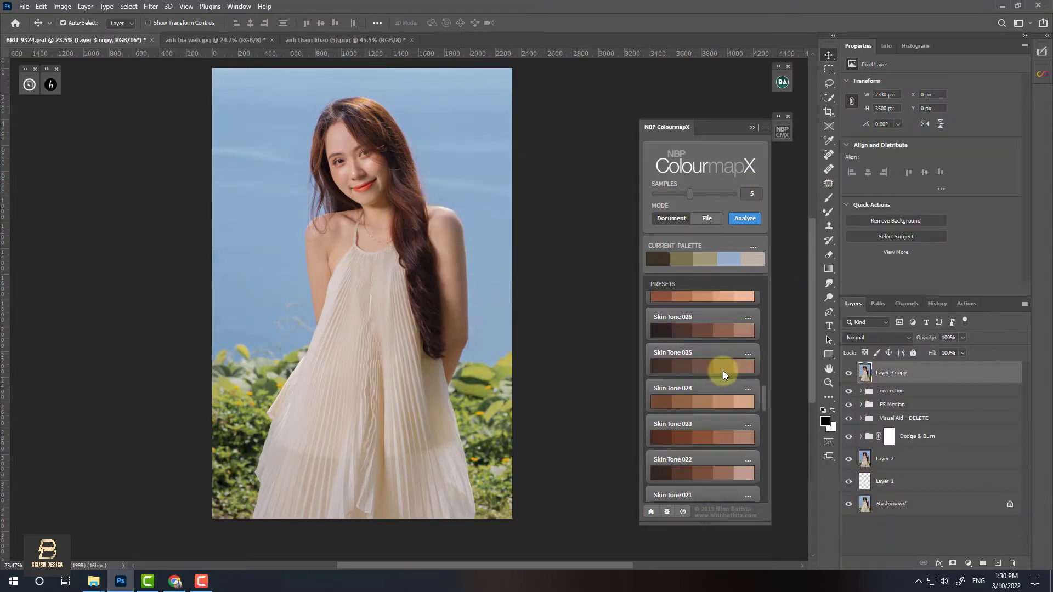
click(746, 320)
click(689, 326)
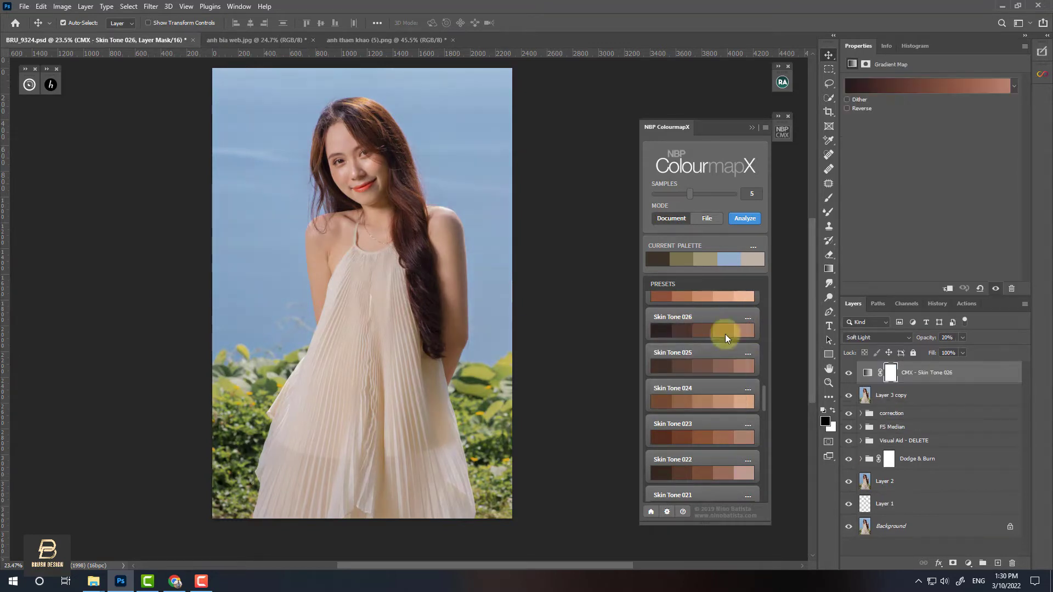
click(847, 375)
click(847, 374)
- Set the Skin Tone 026 layer's opacity back to 20% after trying a stronger value
mouse_move(925, 340)
mouse_down()
mouse_move(955, 341)
mouse_move(934, 340)
mouse_up()
click(922, 339)
text(20)
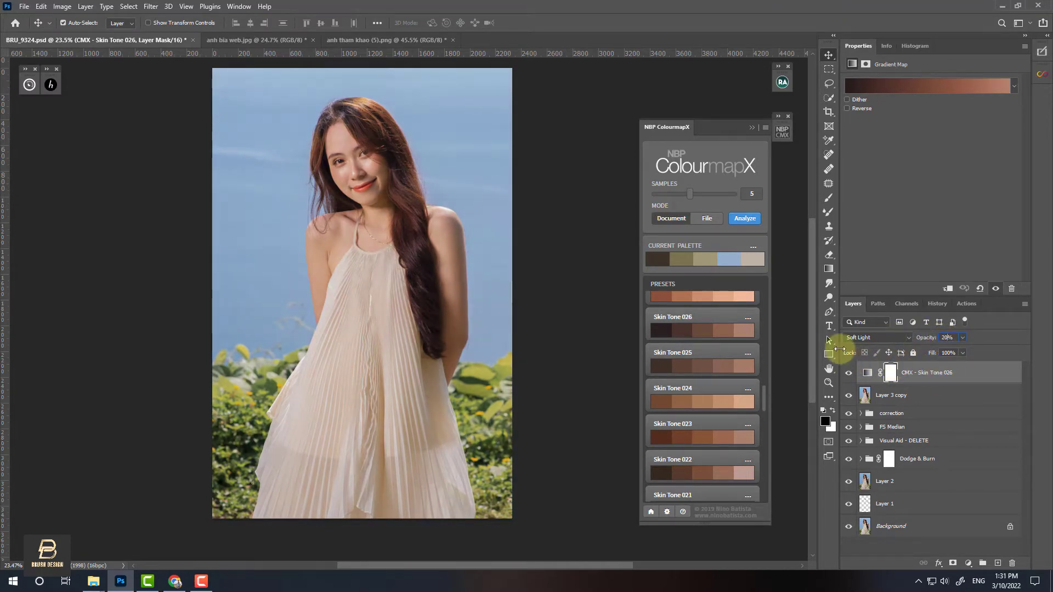
click(868, 374)
right_click(914, 377)
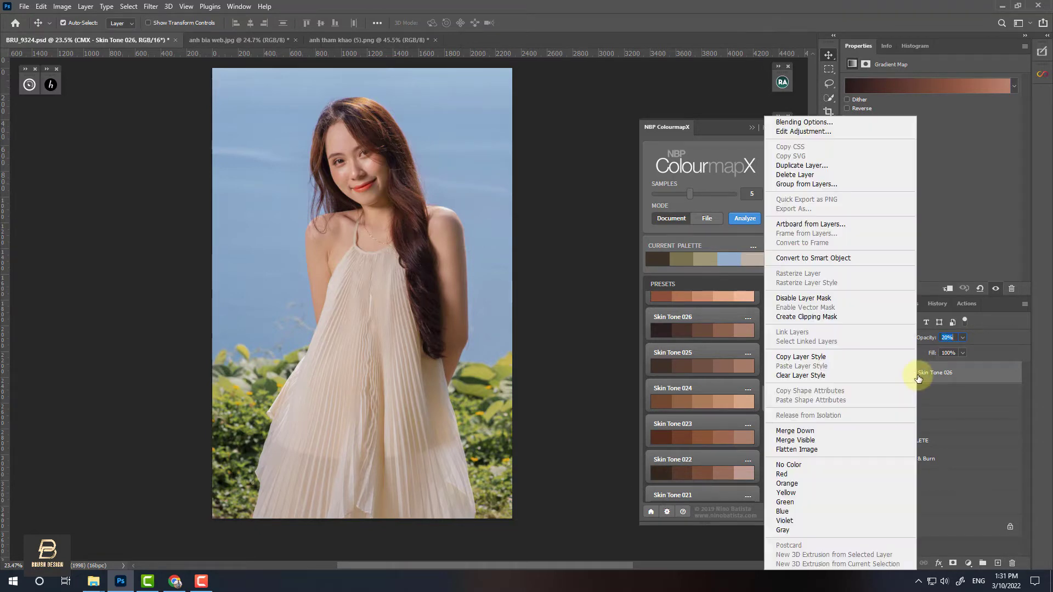
click(791, 174)
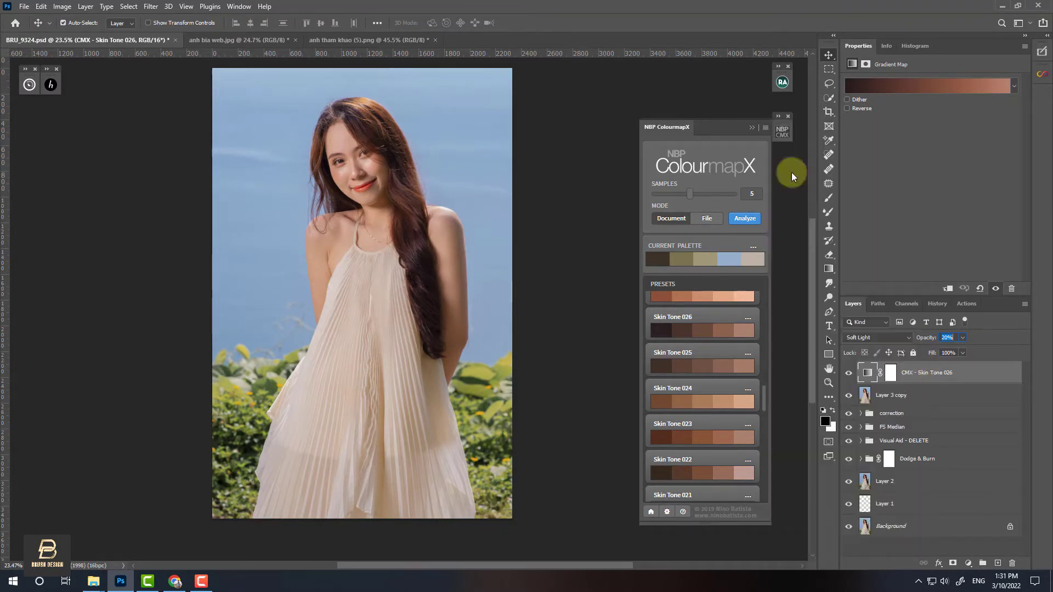
click(476, 216)
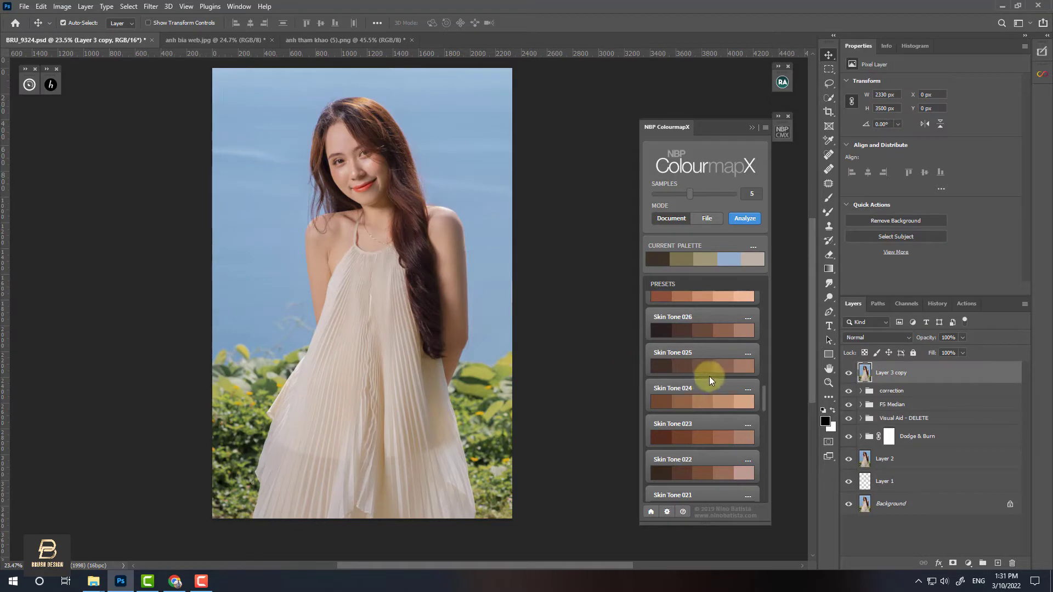
scroll(709, 377, up, 3)
scroll(713, 380, up, 2)
scroll(714, 379, up, 2)
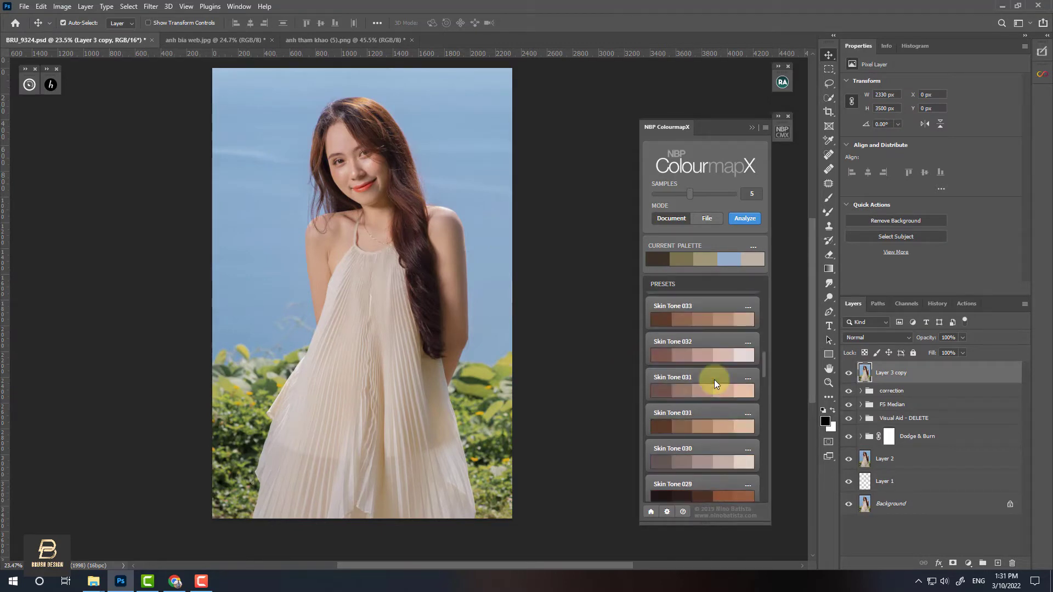
scroll(705, 384, up, 2)
scroll(706, 384, up, 2)
scroll(706, 385, up, 1)
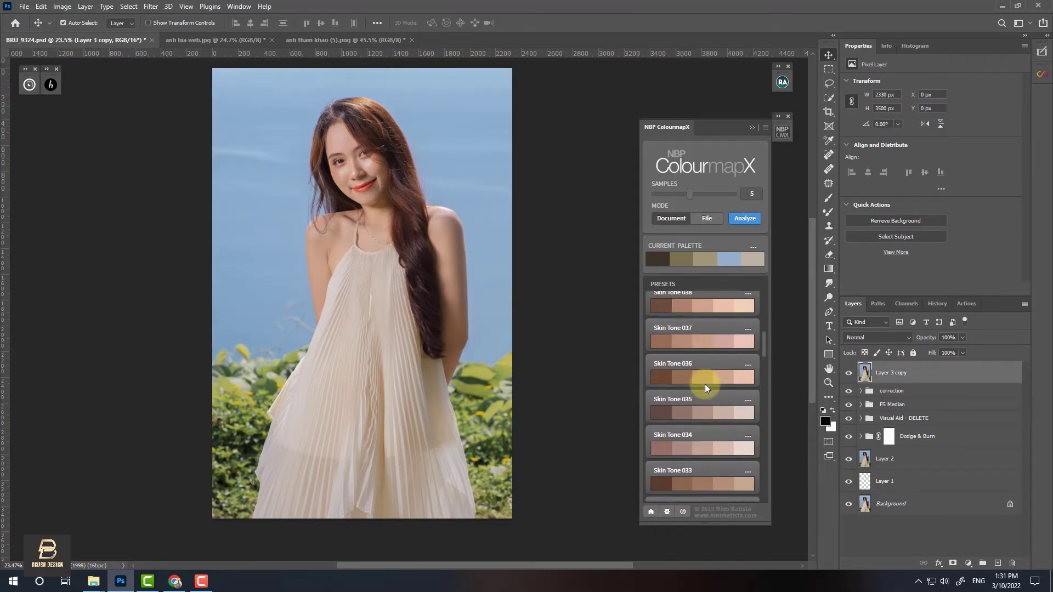
click(749, 363)
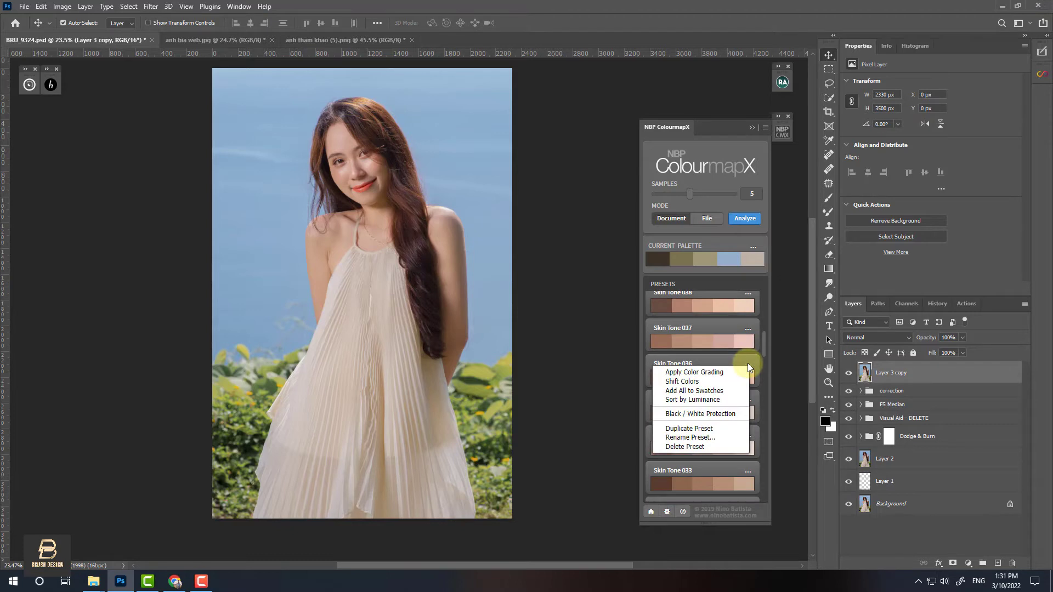
click(687, 372)
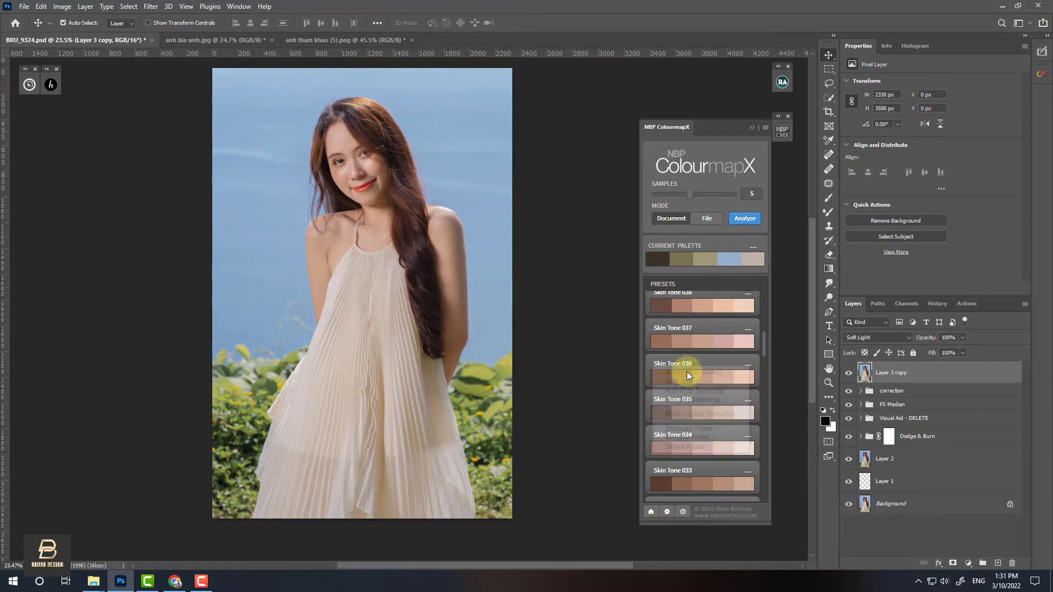
click(872, 338)
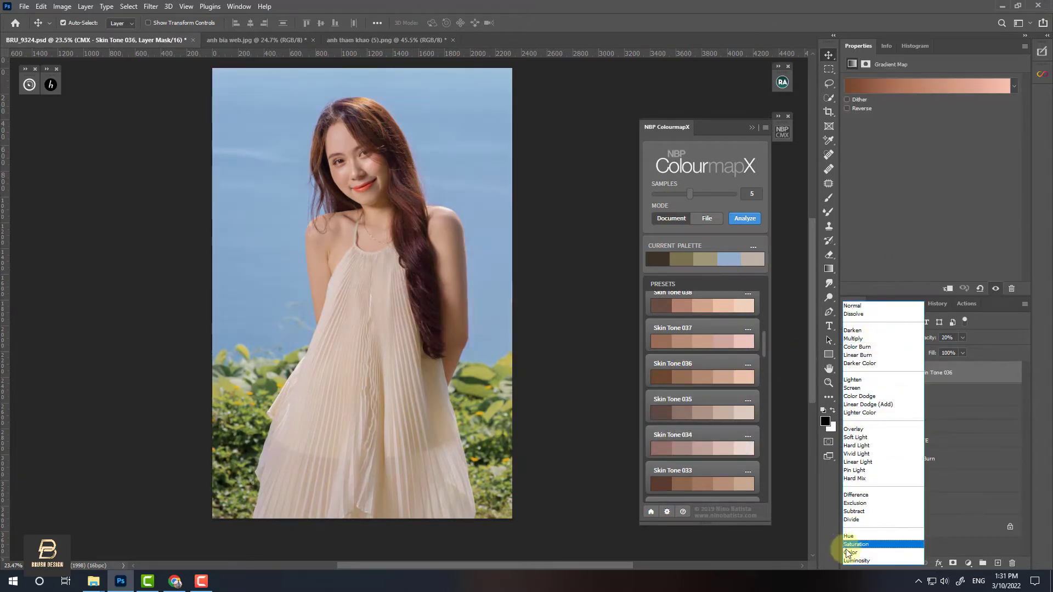
click(849, 553)
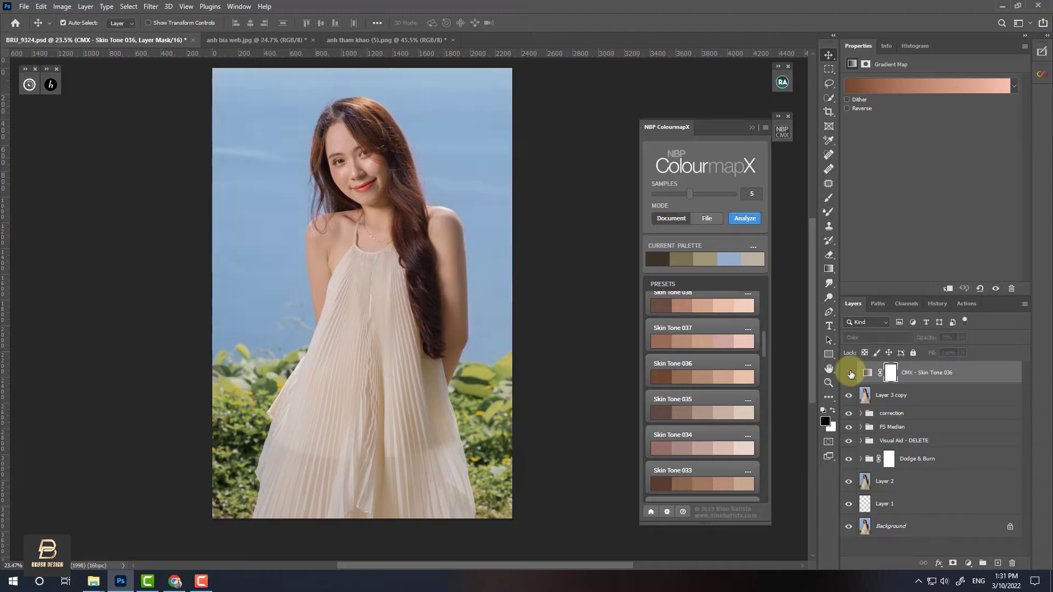
scroll(461, 272, up, 5)
scroll(462, 271, up, 1)
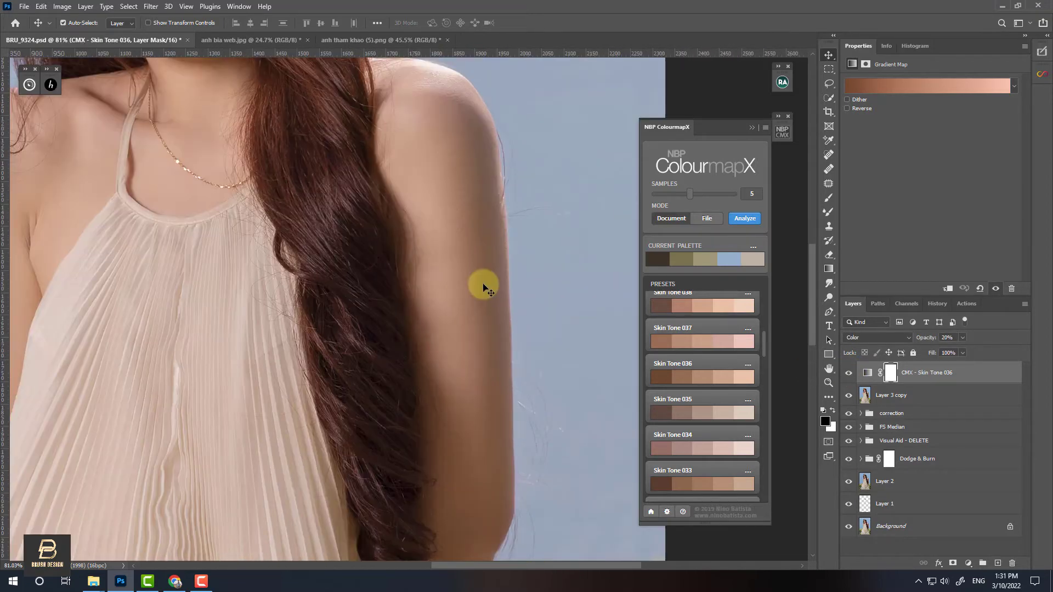
scroll(483, 281, up, 2)
click(849, 373)
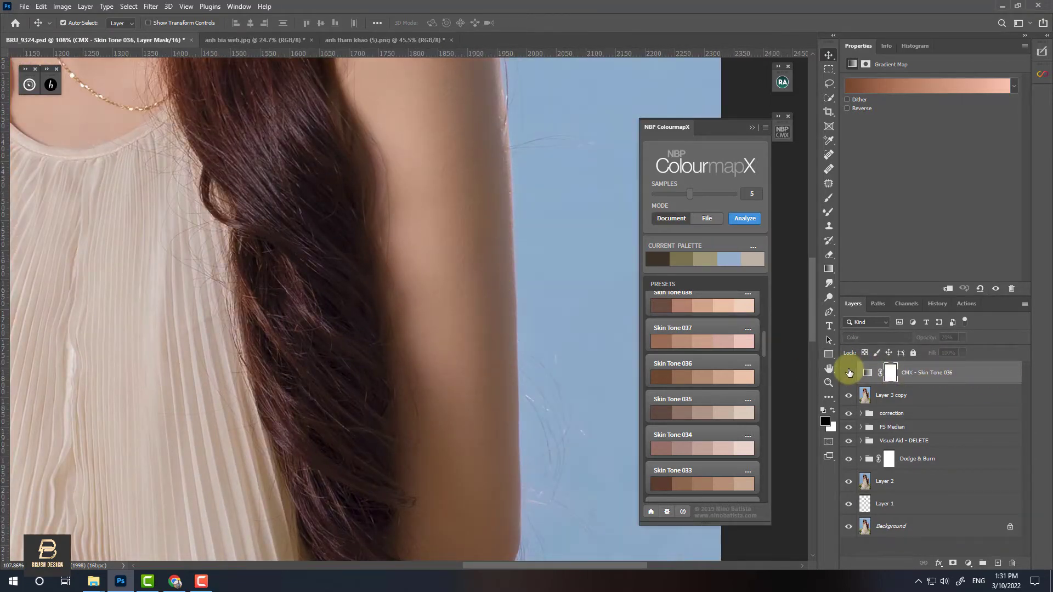
click(850, 374)
click(850, 373)
scroll(399, 214, down, 1)
scroll(449, 231, down, 3)
scroll(449, 235, down, 1)
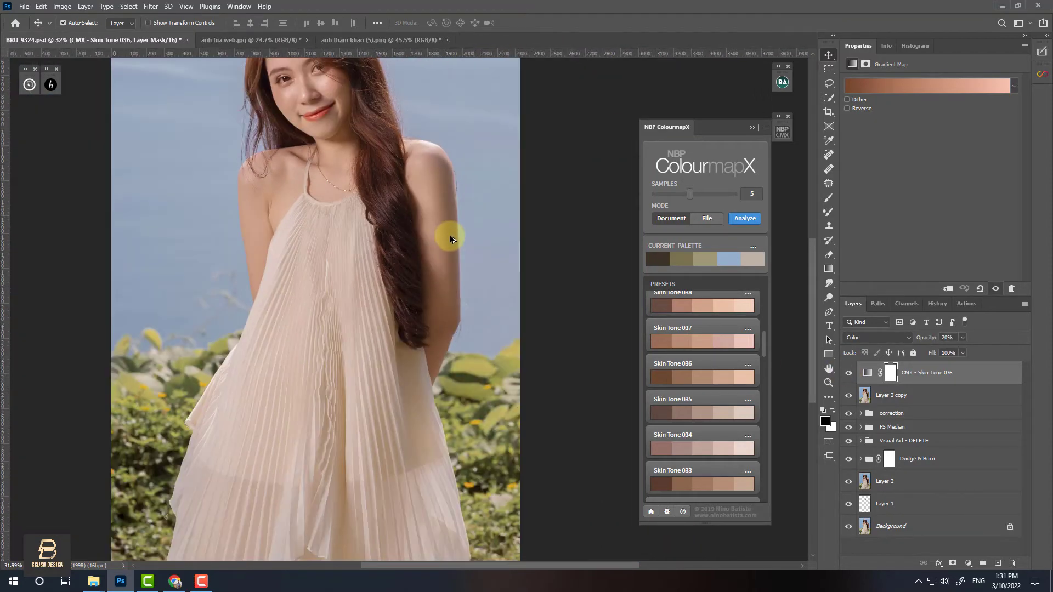
scroll(449, 234, down, 1)
scroll(449, 235, up, 1)
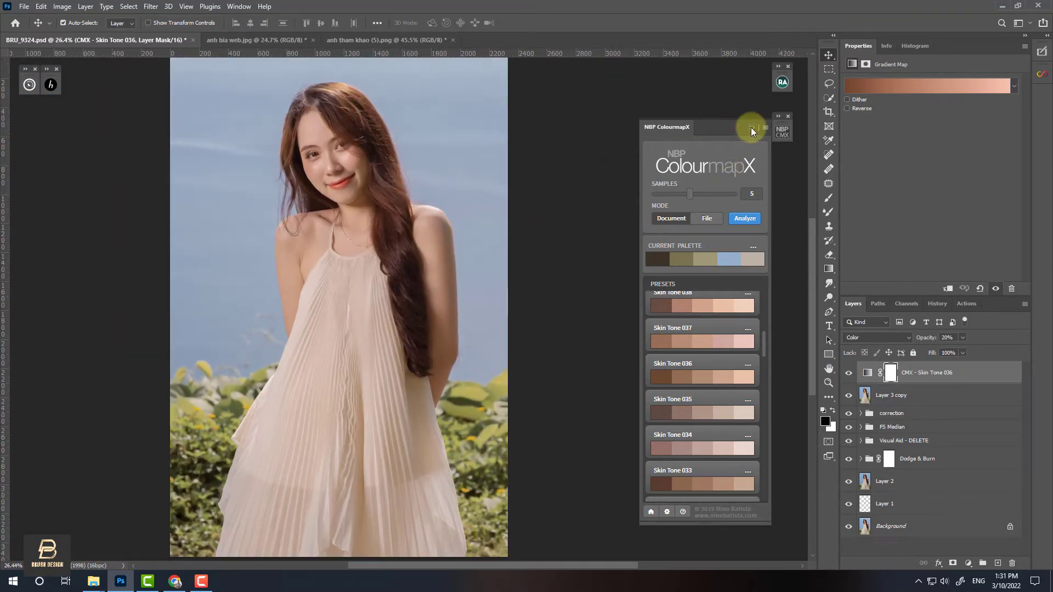
- Collapse the ColourmapX panel and inspect Skin Tone 036's first gradient stop colour without changing it
click(752, 127)
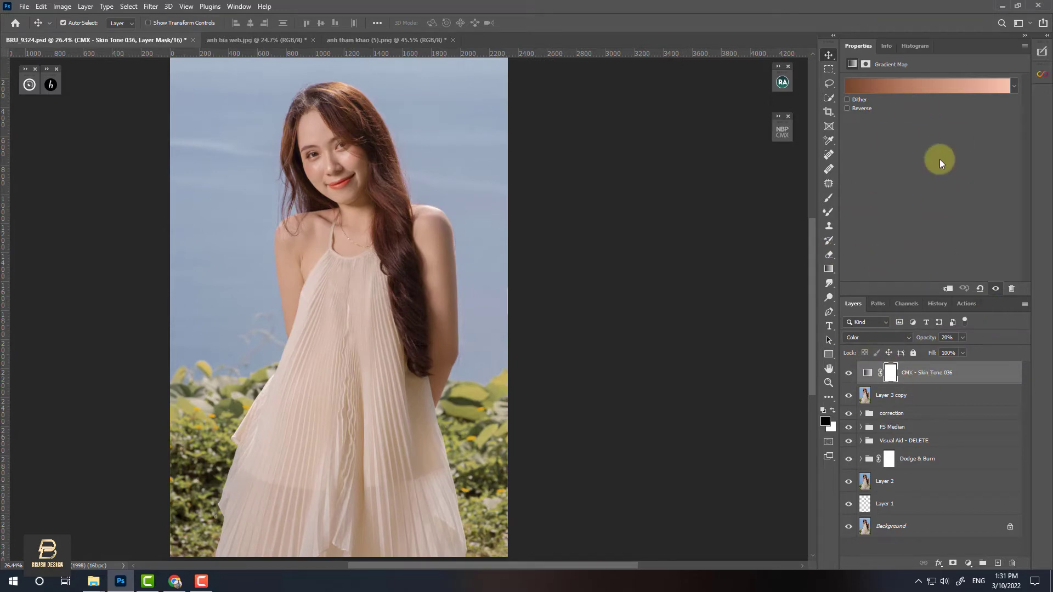
click(881, 91)
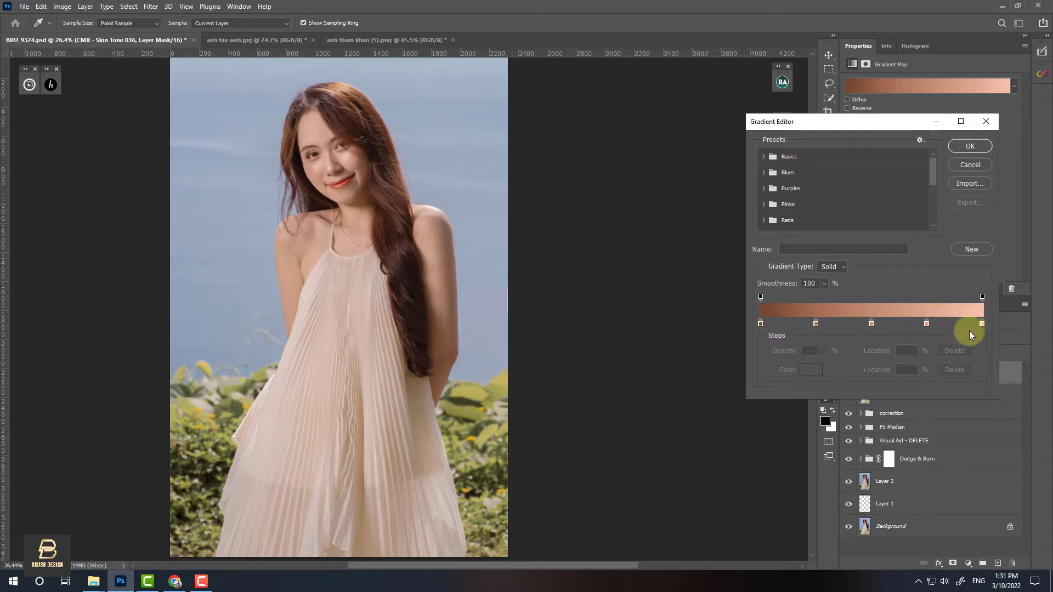
double_click(761, 324)
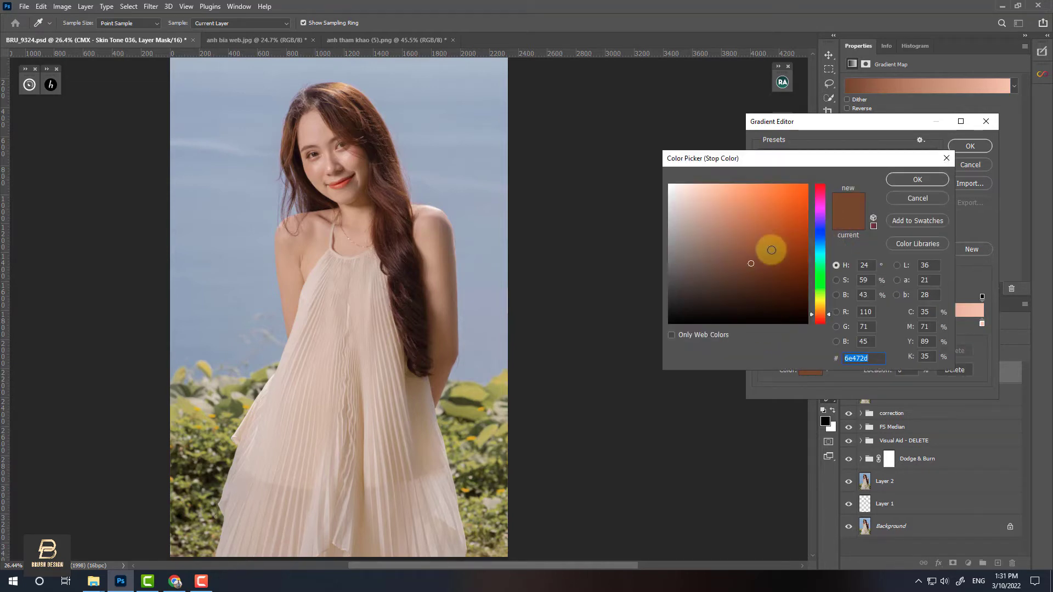
click(908, 184)
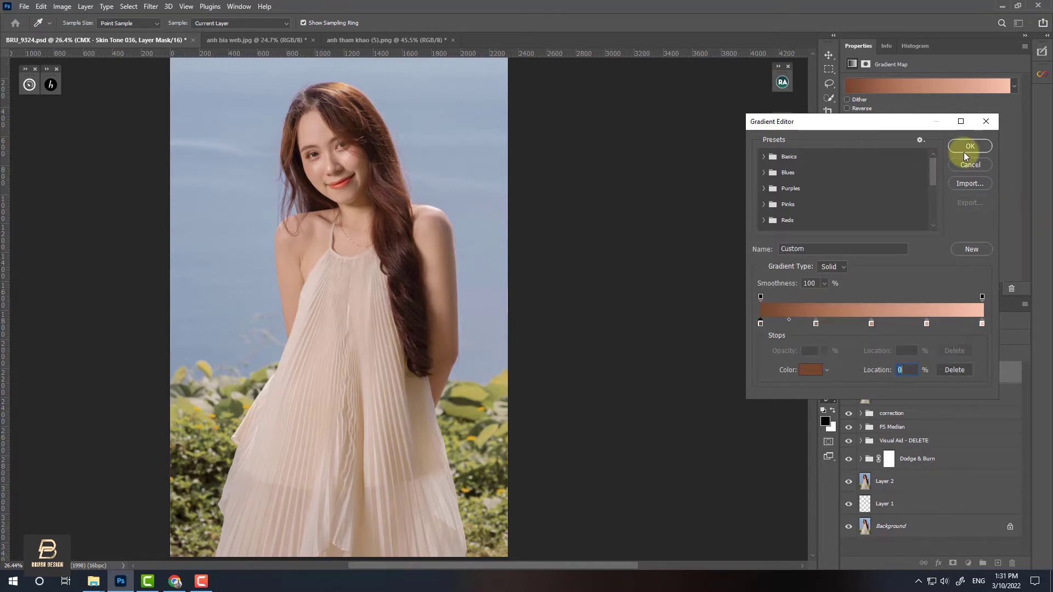
click(966, 147)
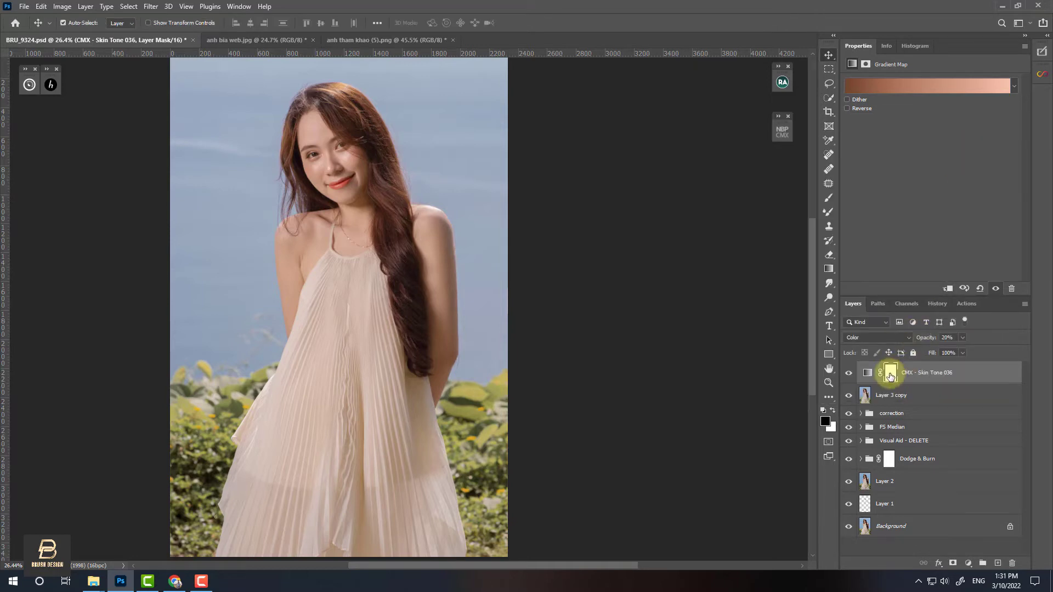
- Invert the Skin Tone 036 mask to hide the grade and set brush Flow to 50%
key(ctrl+i)
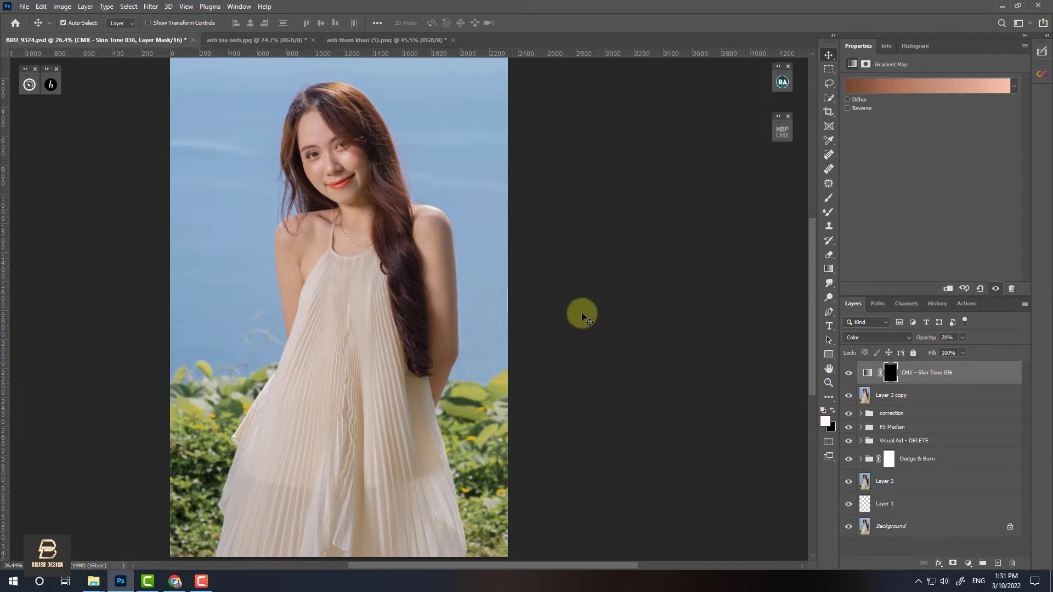
key(b)
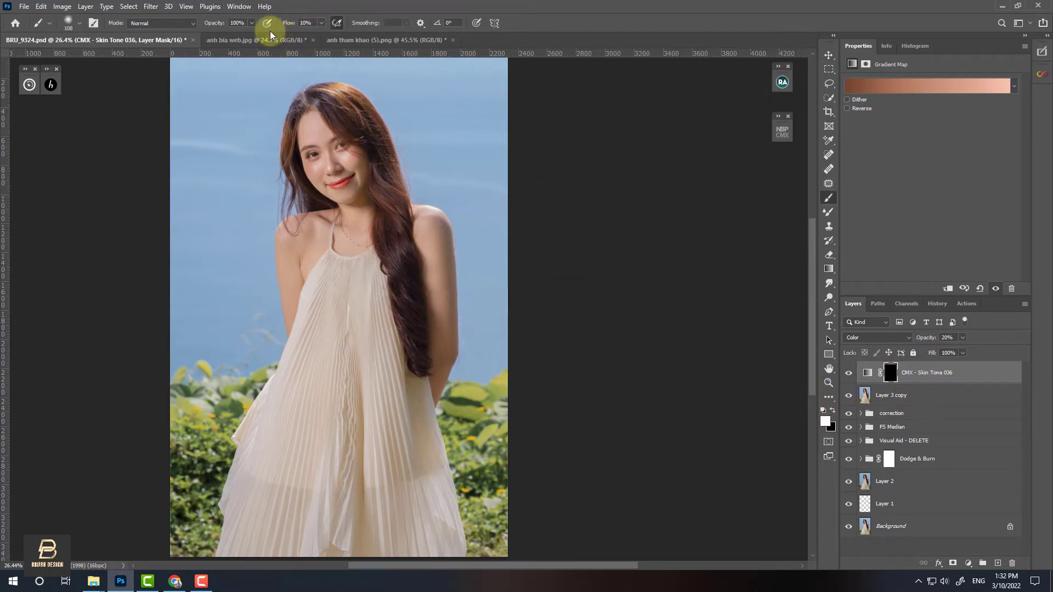
click(303, 23)
text(50)
key(Return)
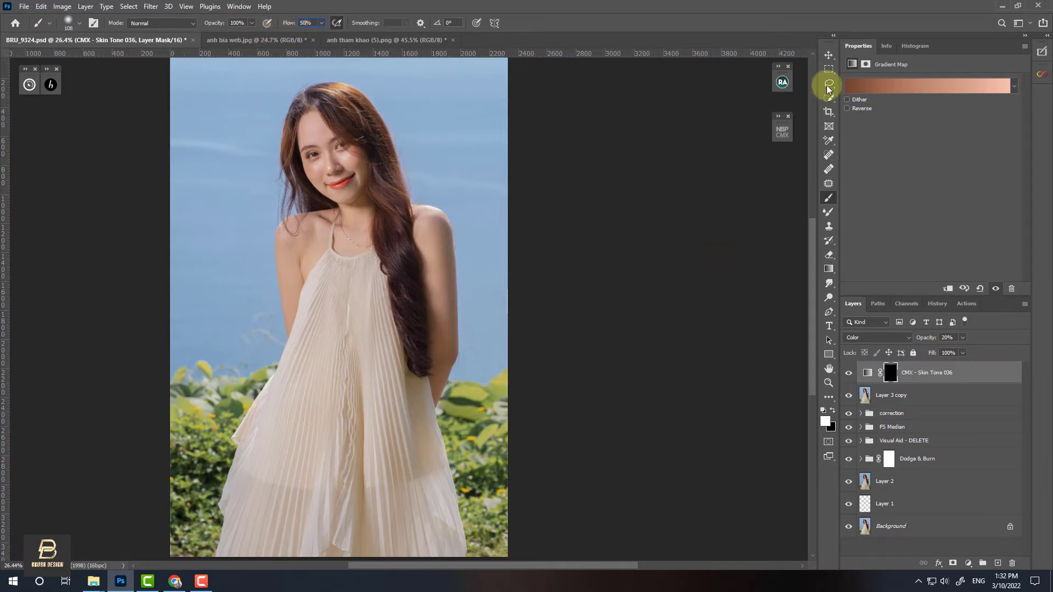
- Paint the grade back onto the forehead with a white brush on the mask
click(829, 55)
scroll(305, 94, up, 5)
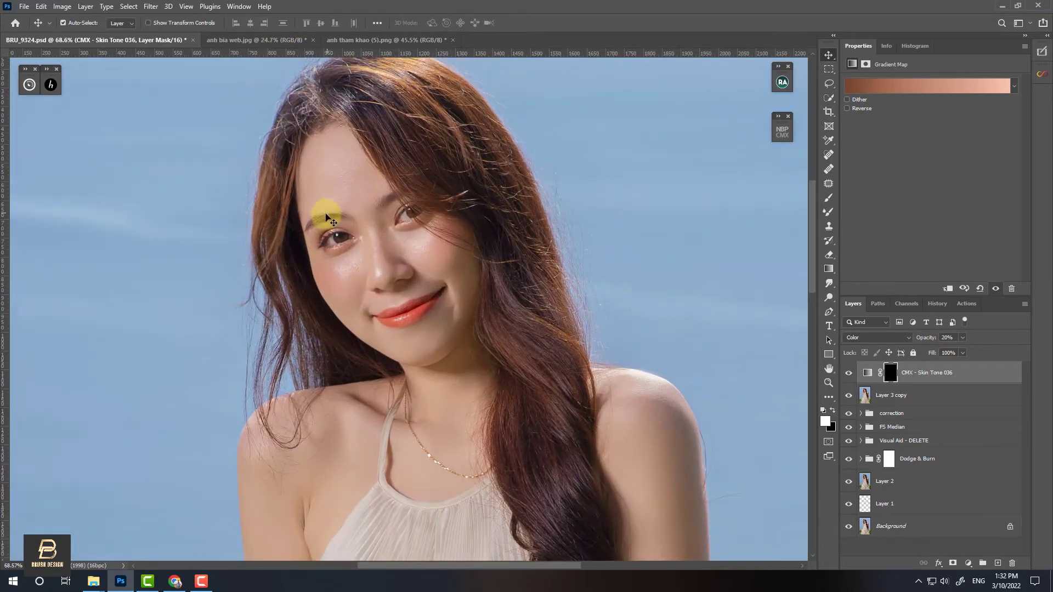
scroll(325, 219, up, 2)
key(b)
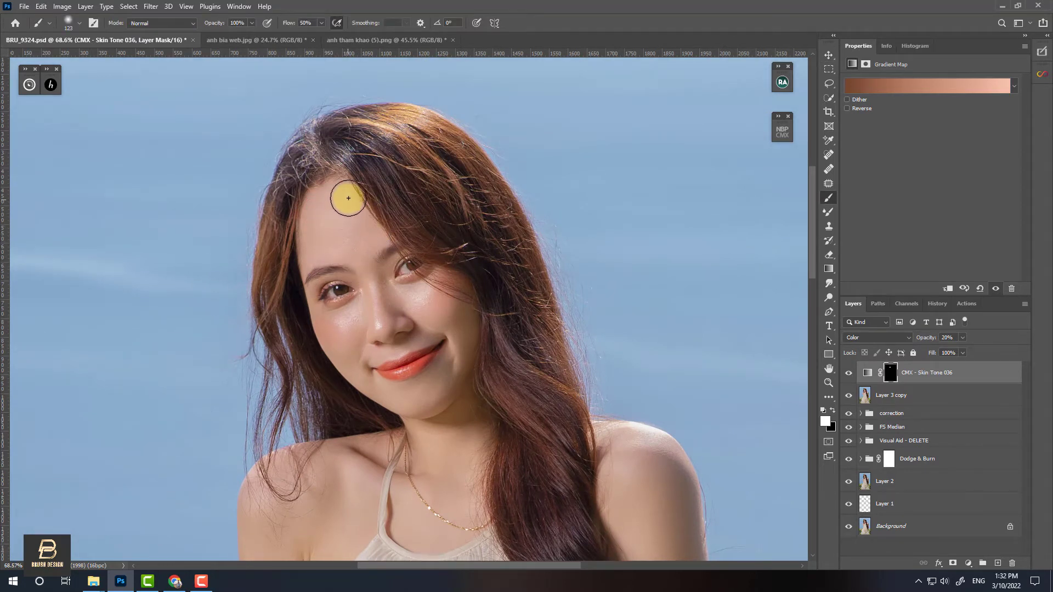
mouse_move(348, 198)
mouse_down()
mouse_move(369, 265)
mouse_move(340, 336)
mouse_move(371, 353)
mouse_move(411, 317)
mouse_move(470, 317)
mouse_move(466, 341)
mouse_move(384, 388)
mouse_move(390, 396)
mouse_move(454, 376)
mouse_move(395, 324)
mouse_move(440, 282)
mouse_move(335, 324)
mouse_move(370, 333)
mouse_move(427, 312)
mouse_move(402, 381)
mouse_move(438, 355)
mouse_move(433, 314)
mouse_move(396, 399)
mouse_move(370, 334)
mouse_move(313, 353)
mouse_move(294, 336)
mouse_move(318, 384)
mouse_up()
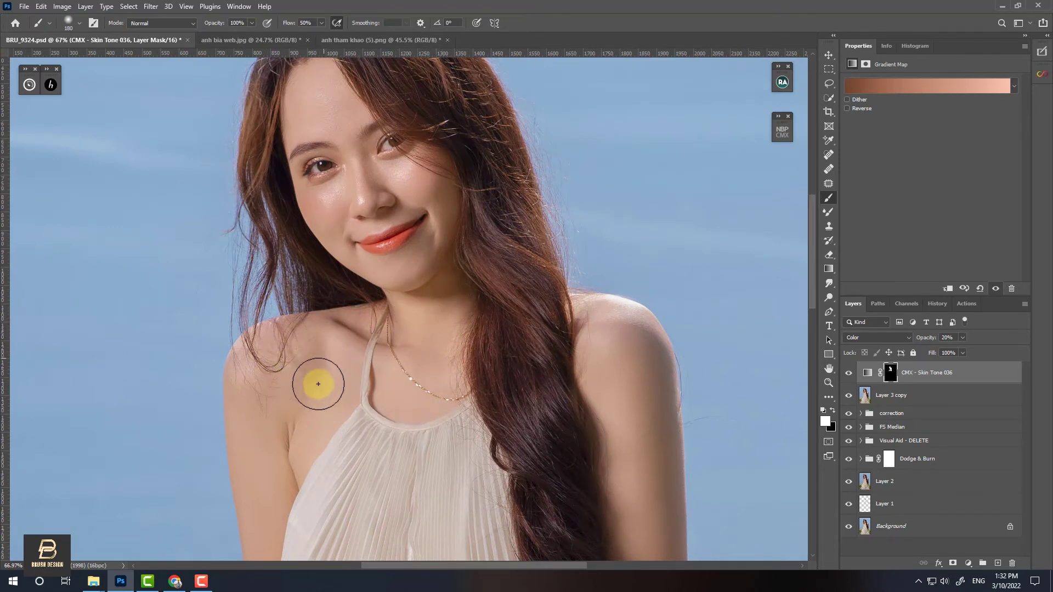
scroll(411, 296, down, 1)
scroll(368, 343, down, 1)
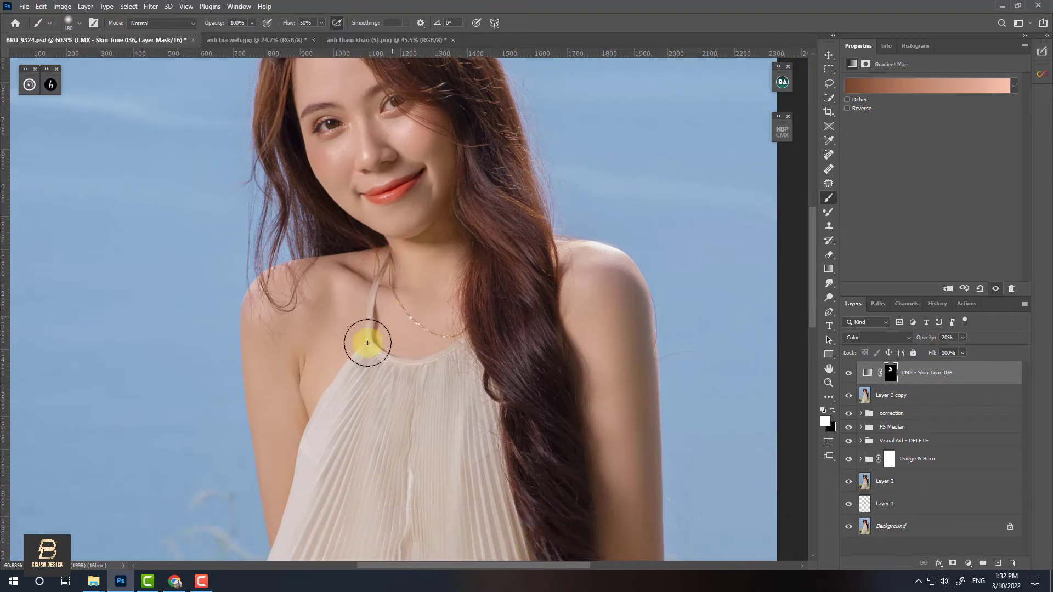
scroll(285, 329, up, 1)
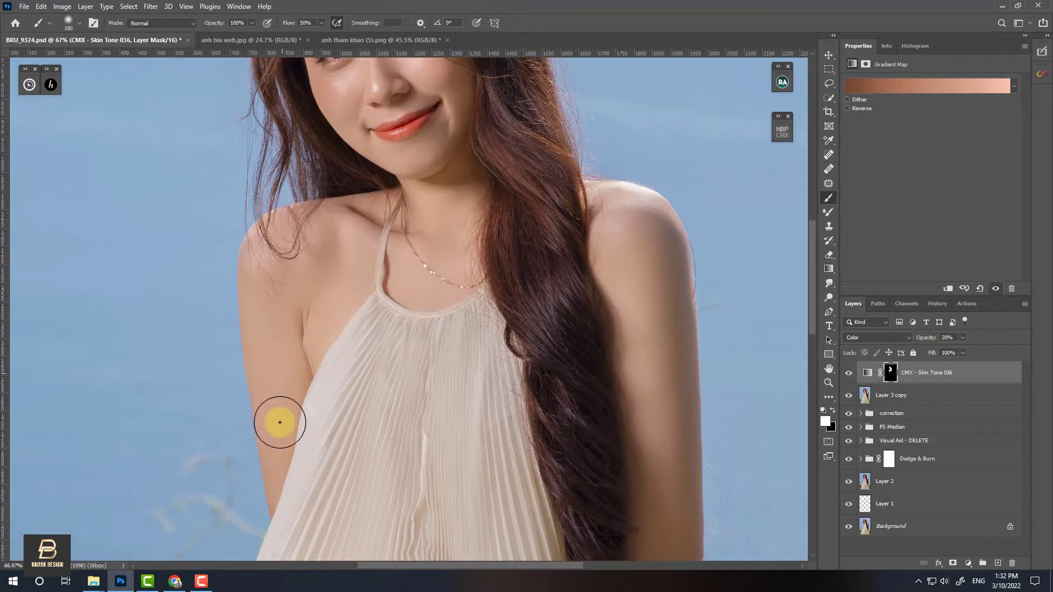
- Resize the brush and paint the grade back onto the shoulders and arms
drag(273, 274, 263, 268)
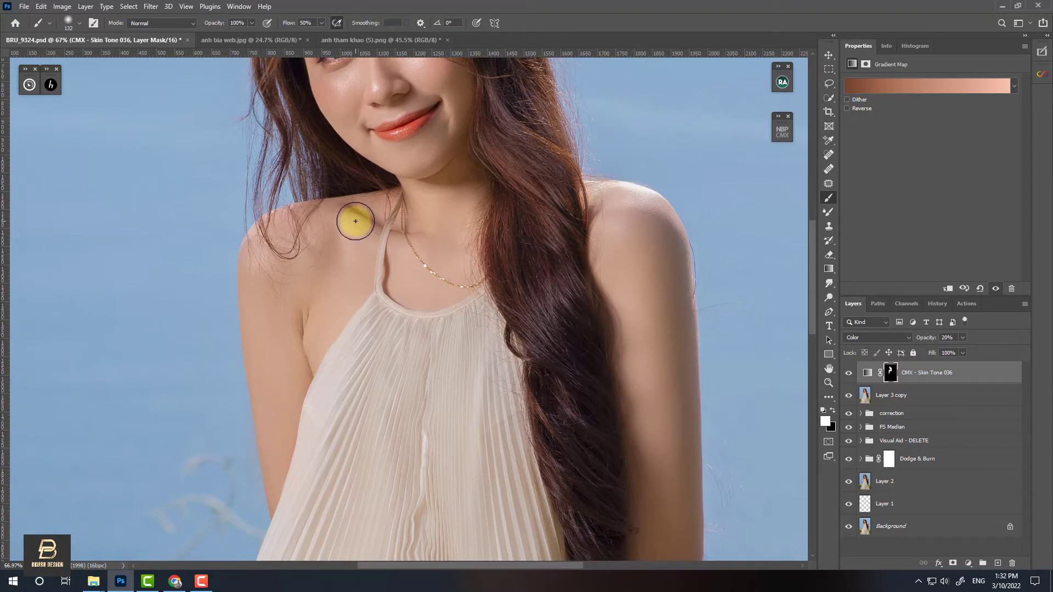
scroll(356, 221, down, 2)
scroll(527, 270, up, 1)
mouse_move(524, 241)
mouse_down()
mouse_move(534, 239)
mouse_move(510, 271)
mouse_move(522, 337)
mouse_move(518, 245)
mouse_move(521, 300)
mouse_up()
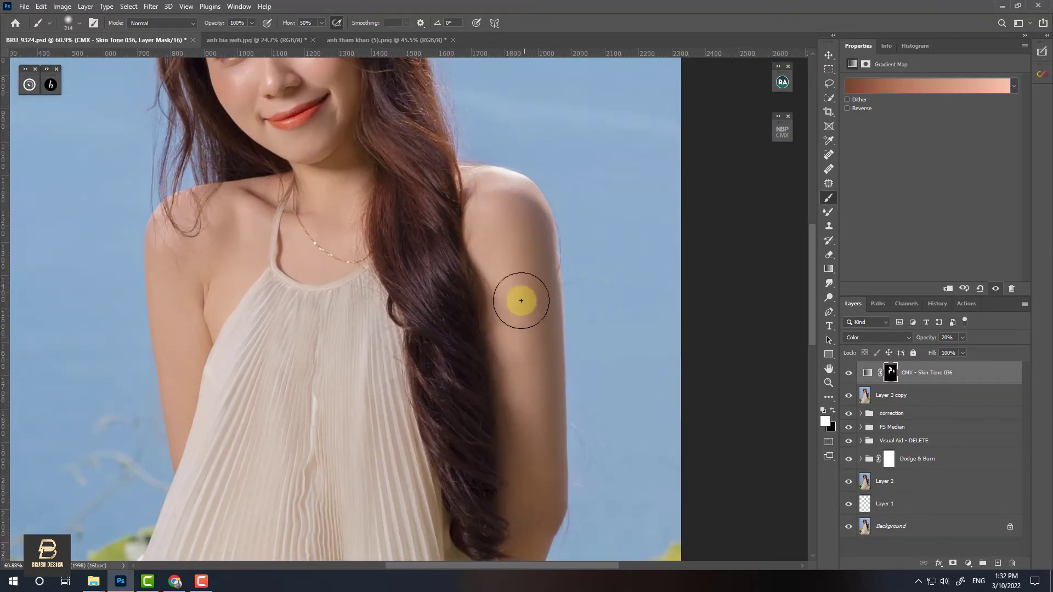
scroll(521, 300, down, 2)
right_click(530, 257)
key(Escape)
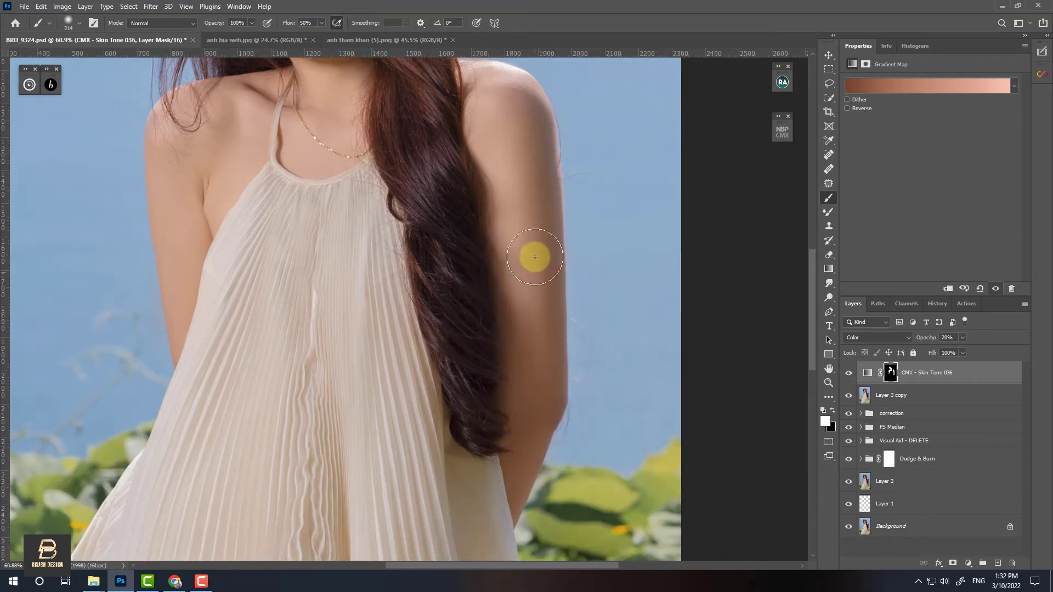
scroll(576, 298, down, 3)
scroll(502, 312, down, 3)
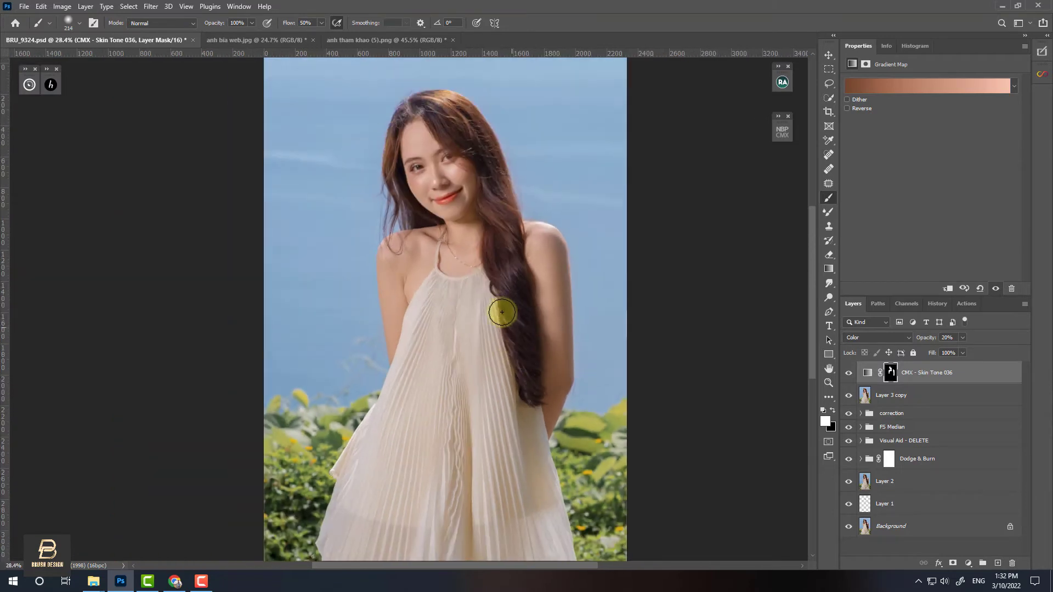
scroll(470, 184, up, 2)
scroll(454, 200, up, 2)
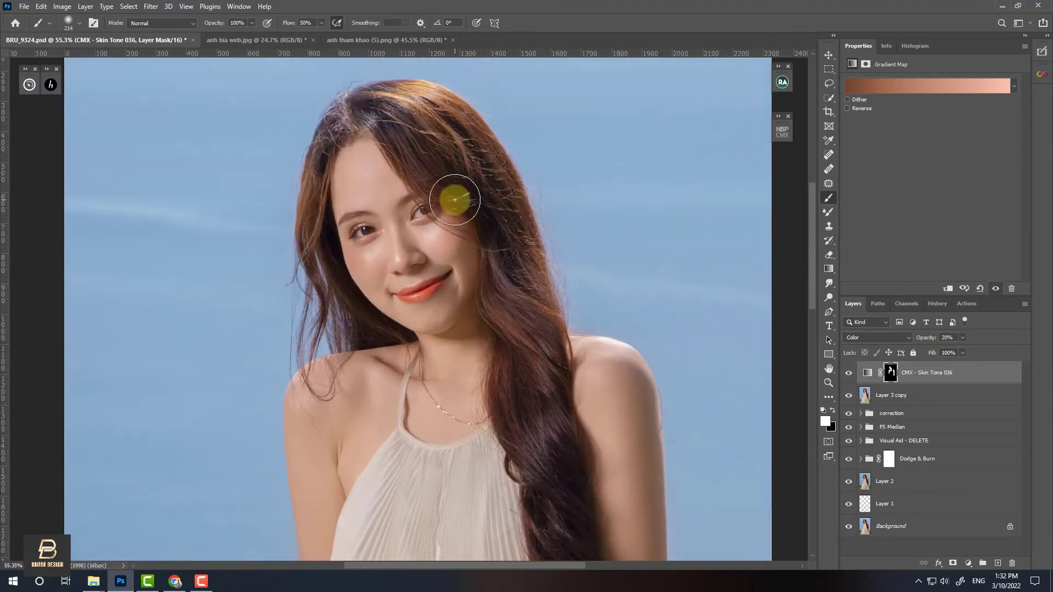
- Switch the brush to black and lower its Flow to 10%
click(834, 411)
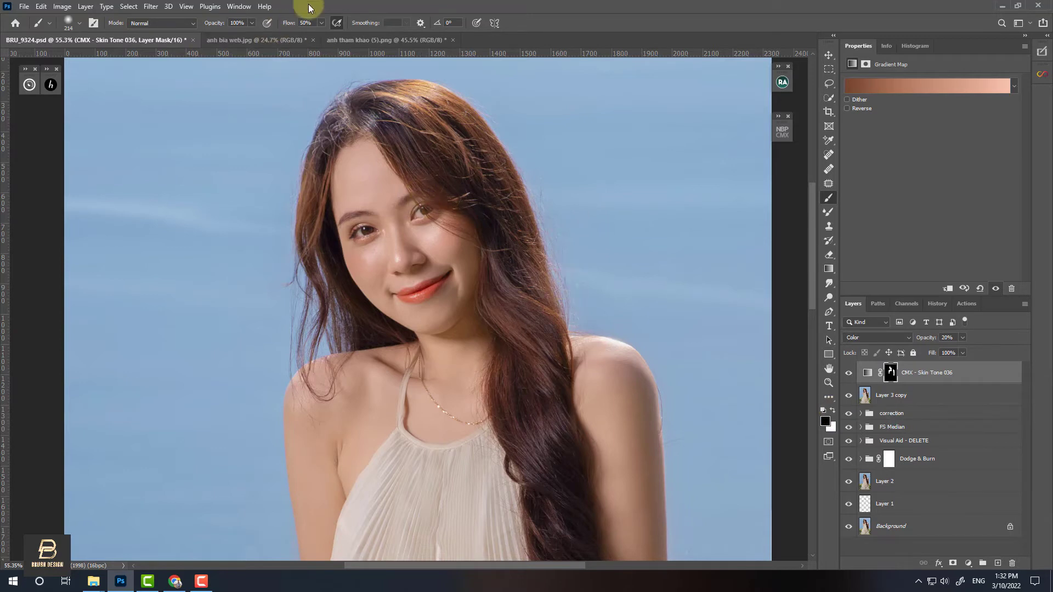
click(305, 21)
text(10)
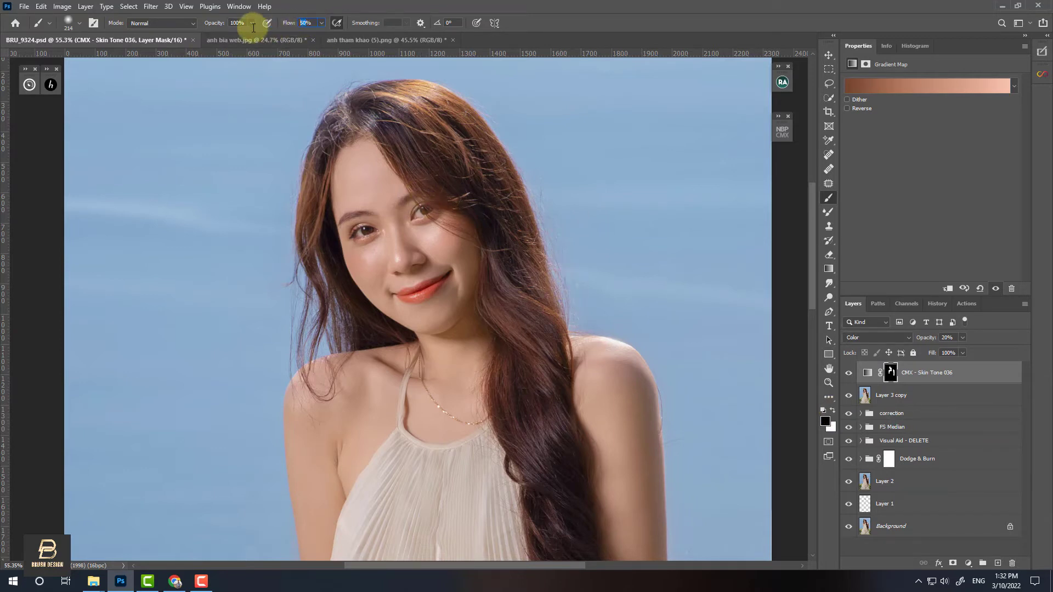
click(828, 55)
scroll(376, 164, up, 3)
key(b)
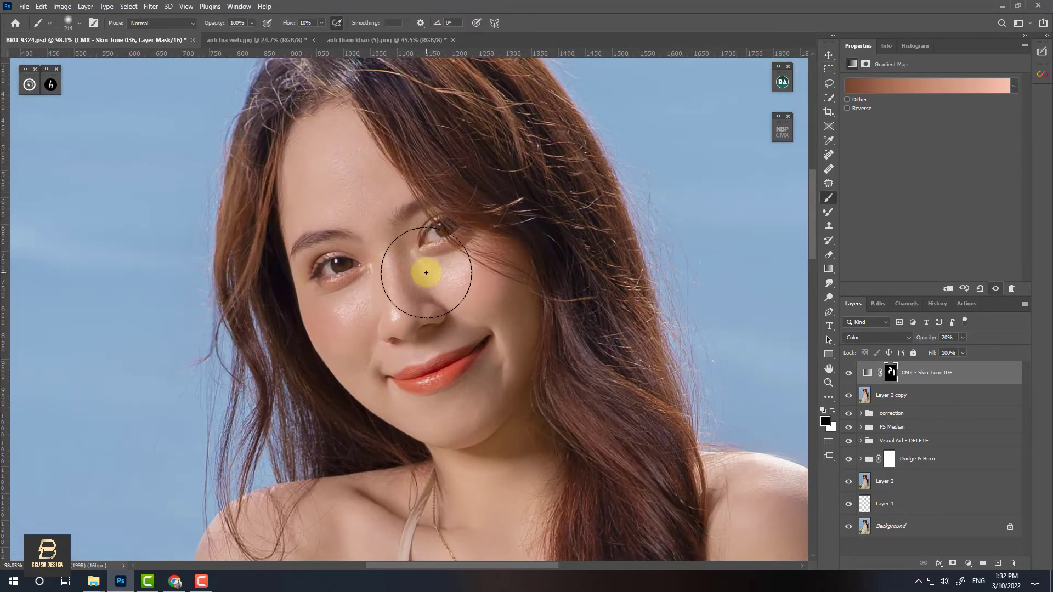
- Shrink the brush to about 120 px and paint the grade off across the eyes
drag(441, 250, 416, 255)
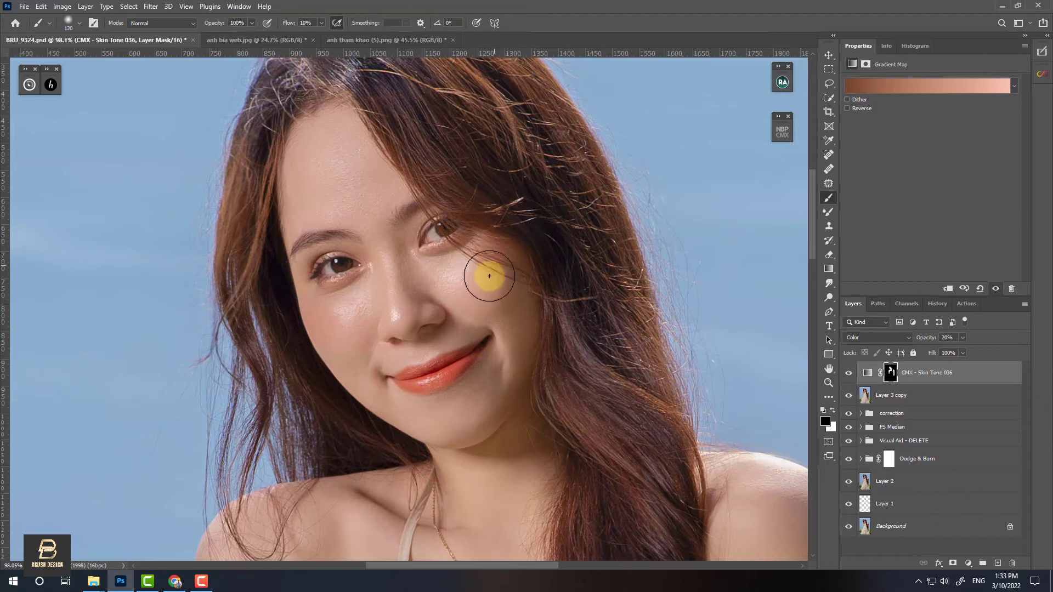
mouse_move(437, 222)
mouse_down()
mouse_move(412, 245)
mouse_move(332, 266)
mouse_move(313, 237)
mouse_move(458, 228)
mouse_move(337, 275)
mouse_move(306, 270)
mouse_move(430, 340)
mouse_move(437, 291)
mouse_move(427, 291)
mouse_move(422, 340)
mouse_move(397, 346)
mouse_move(458, 321)
mouse_move(426, 350)
mouse_move(404, 350)
mouse_move(473, 317)
mouse_move(397, 346)
mouse_move(468, 308)
mouse_move(450, 337)
mouse_up()
scroll(329, 264, down, 2)
scroll(421, 172, down, 2)
scroll(416, 160, down, 2)
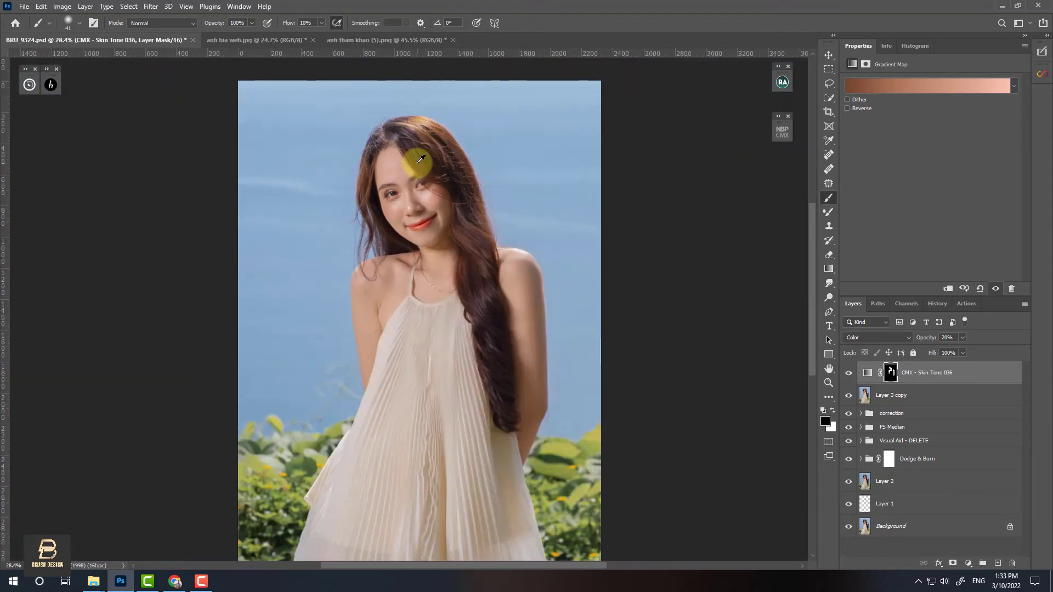
scroll(430, 154, down, 1)
scroll(430, 154, down, 1)
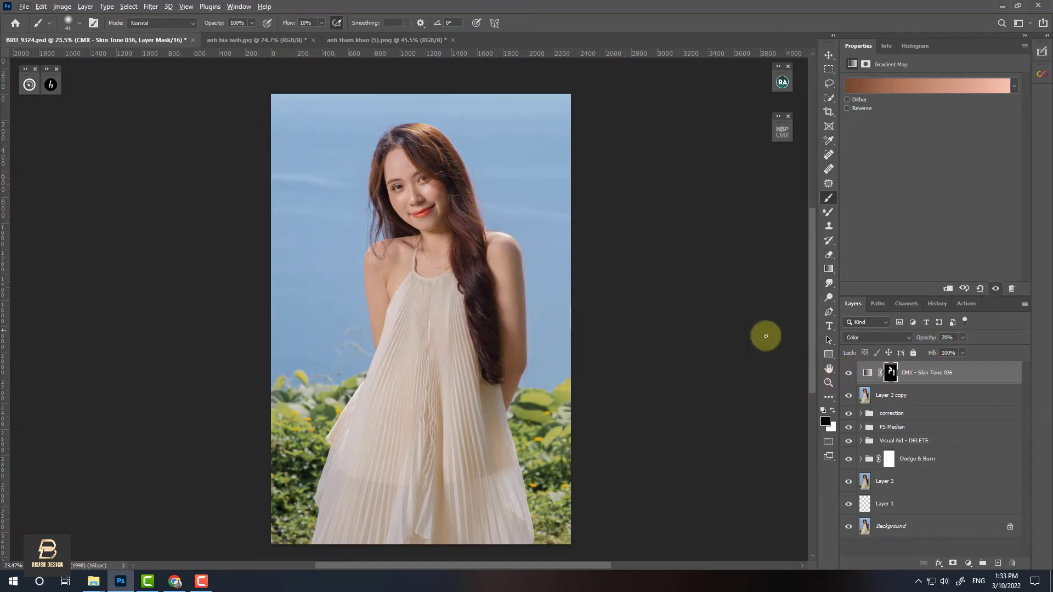
- Compare CMX - Skin Tone 036 off and on against the arm, leave it visible, and zoom out
click(829, 54)
scroll(502, 289, up, 3)
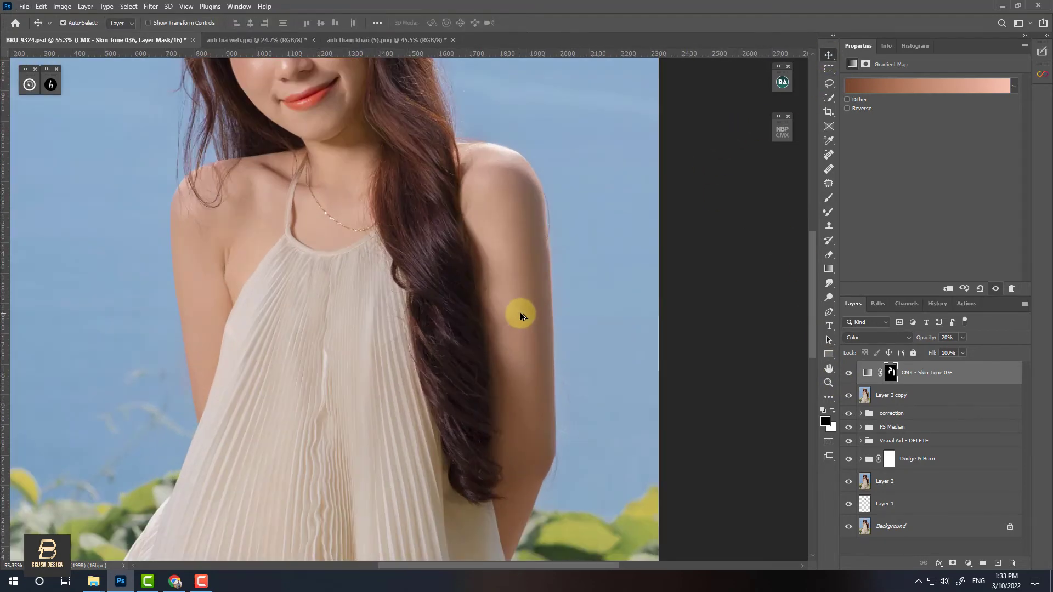
scroll(520, 311, up, 3)
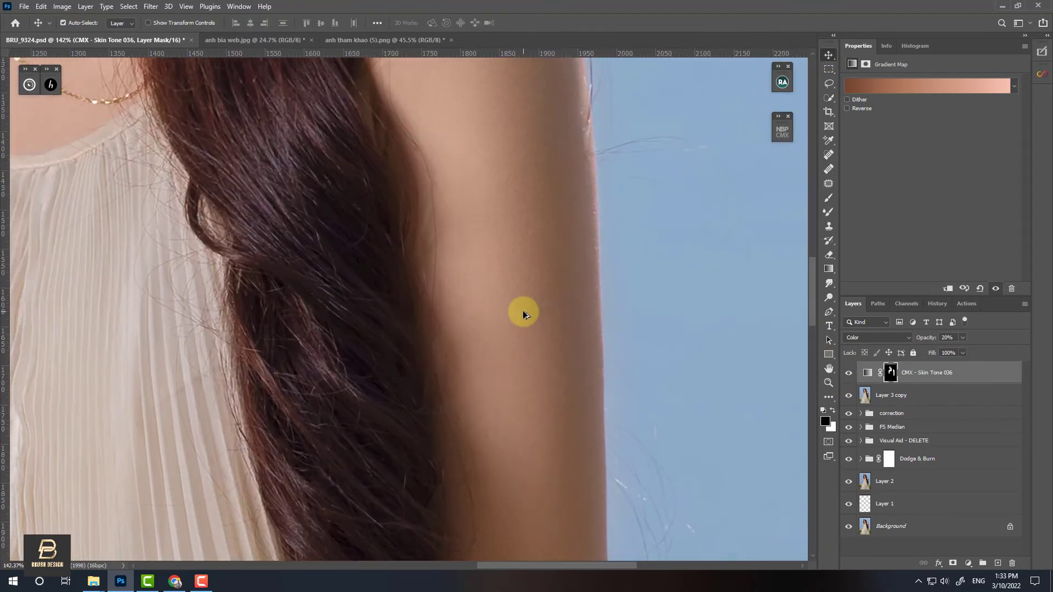
click(850, 373)
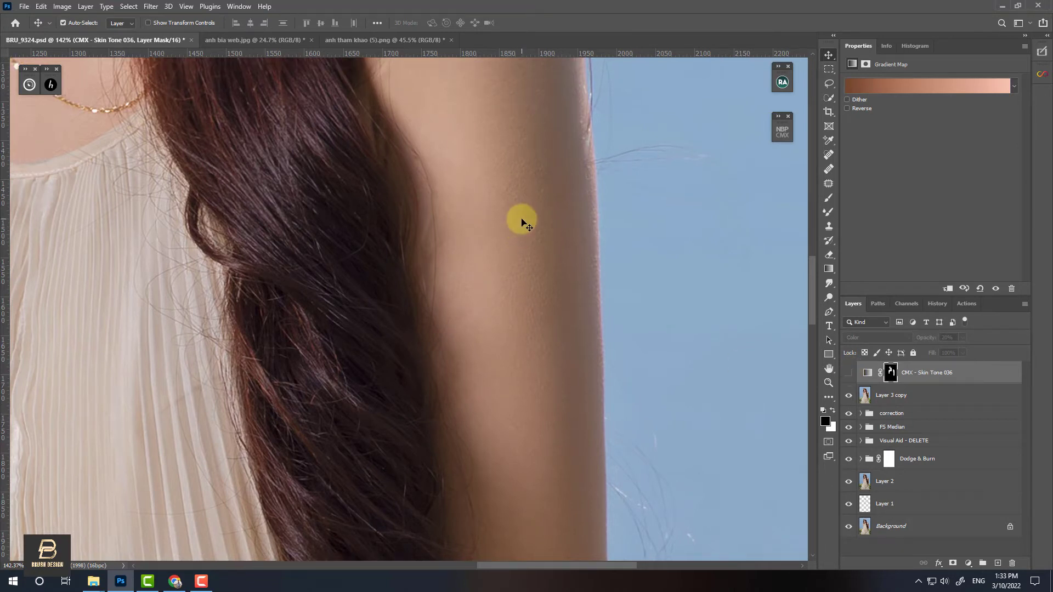
click(849, 373)
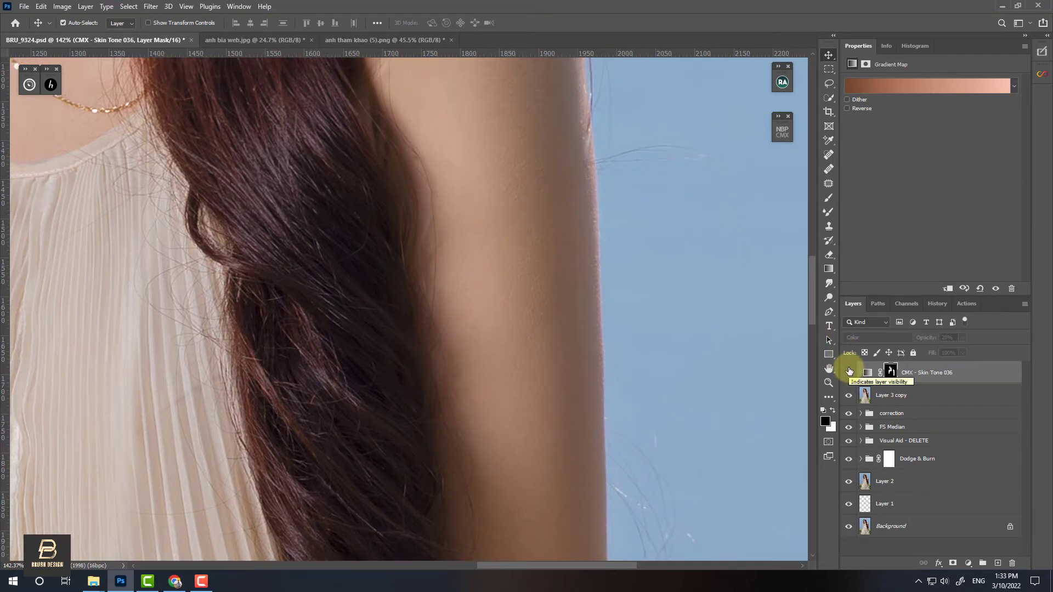
click(849, 373)
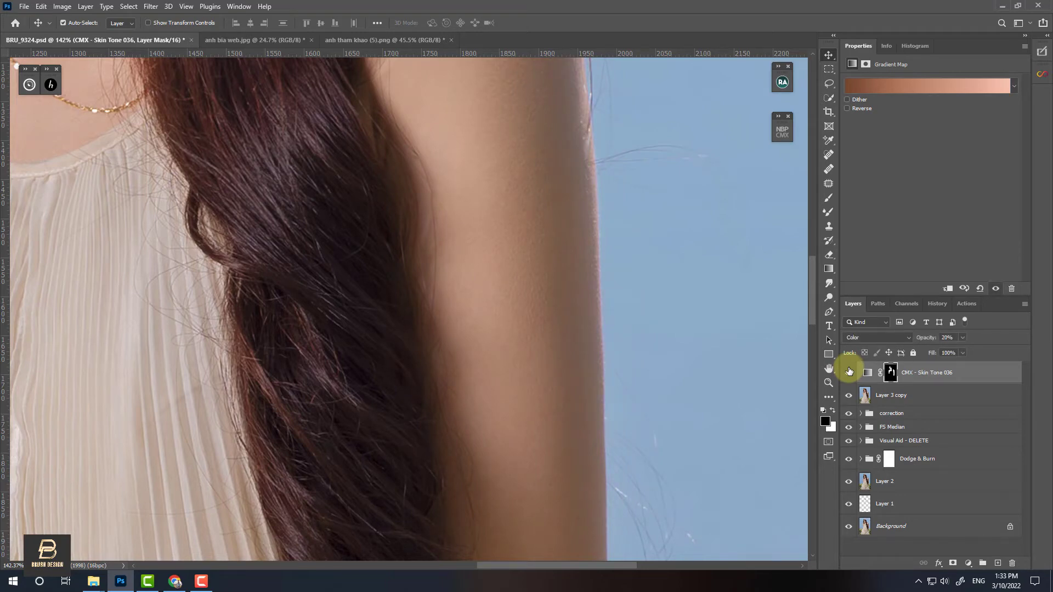
scroll(353, 265, down, 2)
scroll(520, 242, down, 3)
scroll(499, 252, down, 3)
scroll(483, 261, down, 2)
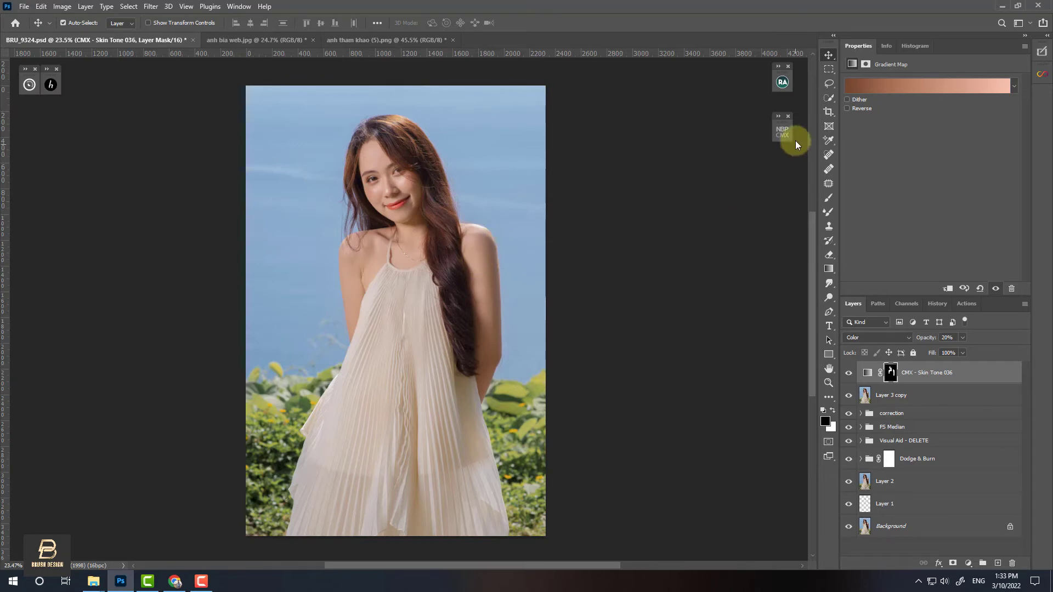
- Open the NBP ColourmapX panel and switch to the anh bia web.jpg document
click(780, 135)
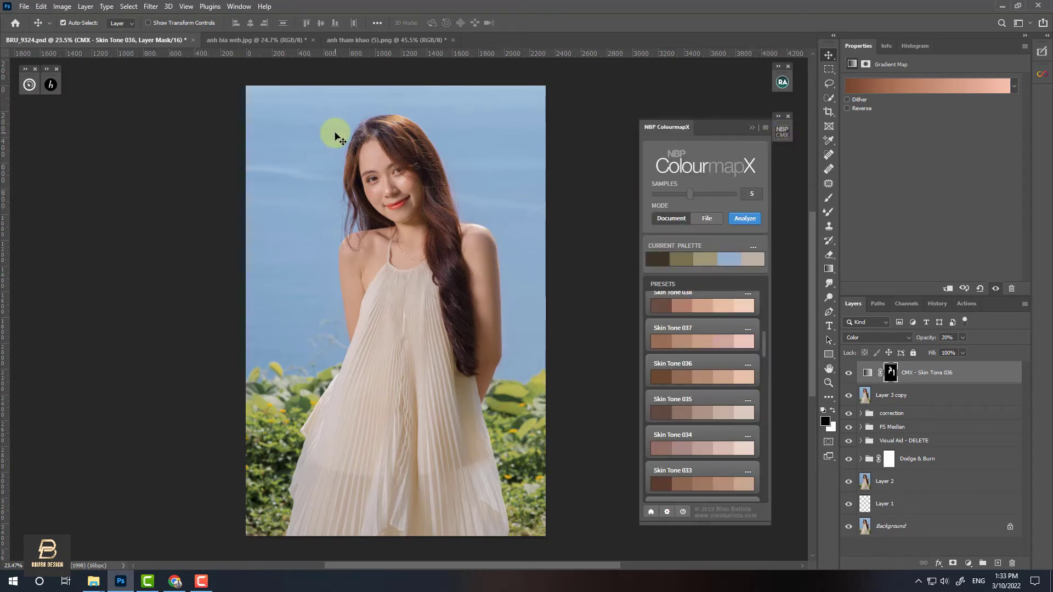
click(250, 41)
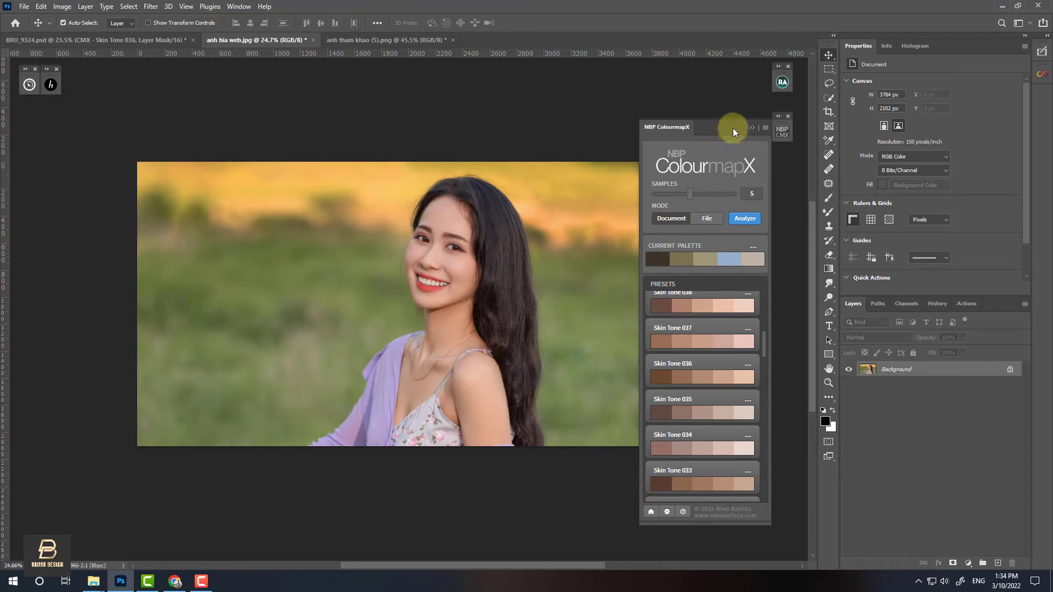
- Float the ColourmapX panel and analyze anh bia web.jpg into a 5-sample palette
drag(733, 132, 749, 131)
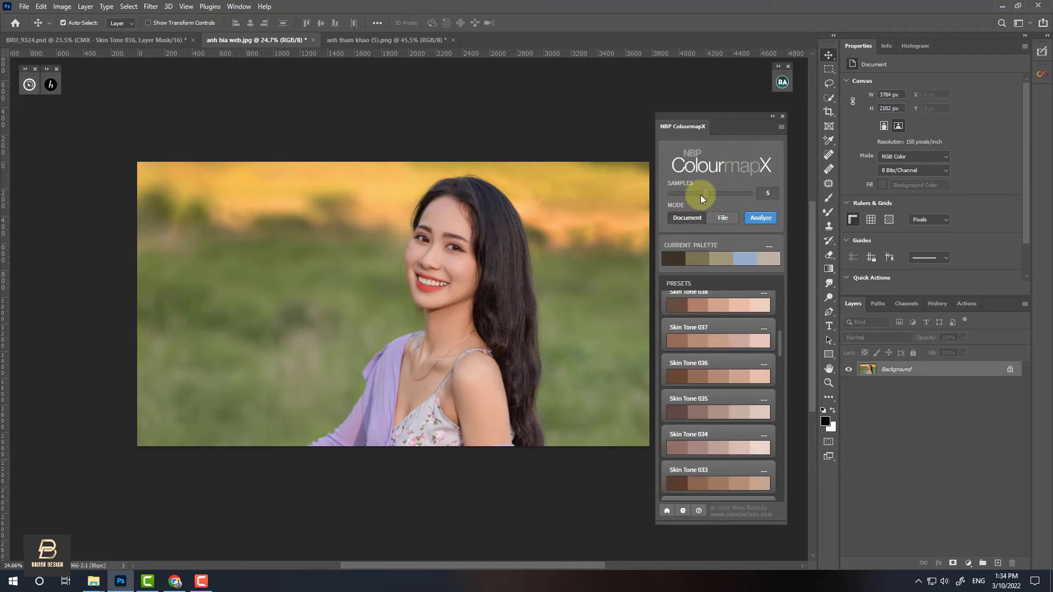
drag(707, 195, 656, 195)
key(Return)
click(760, 218)
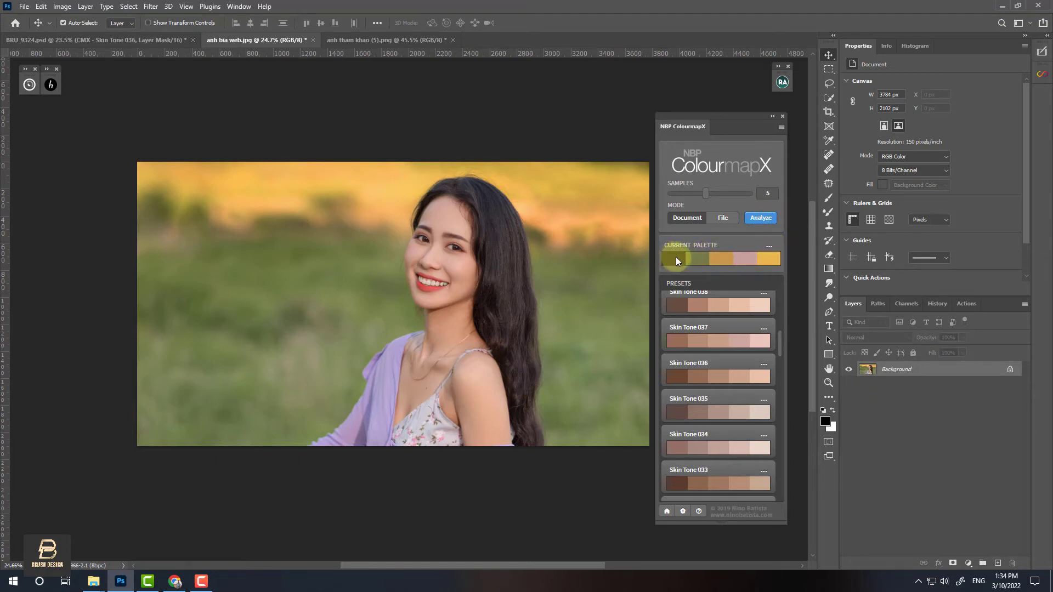
- Save the analysed palette as a new preset named 'trong treo'
click(769, 249)
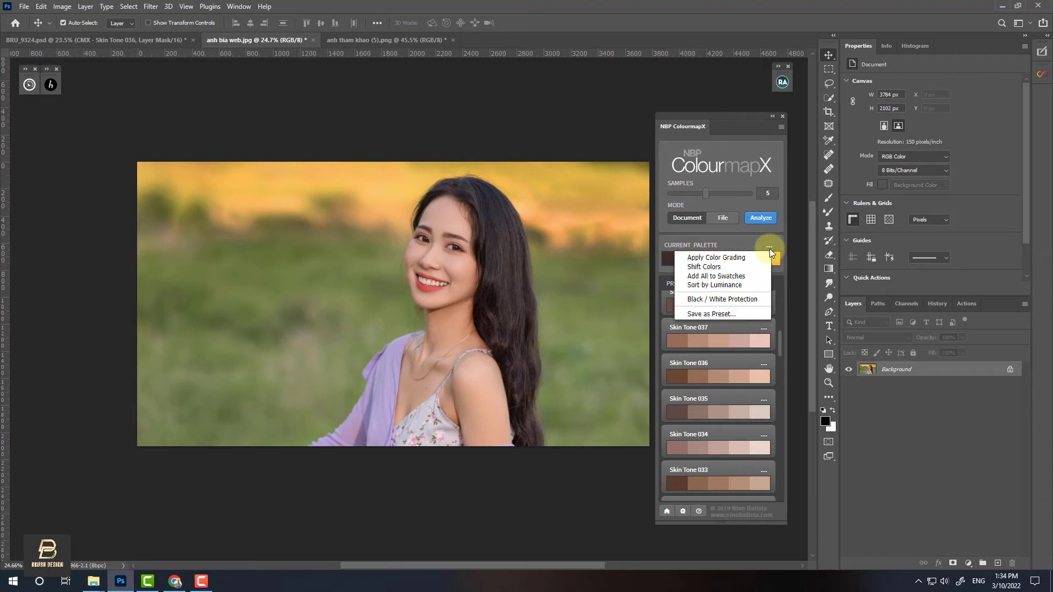
click(722, 314)
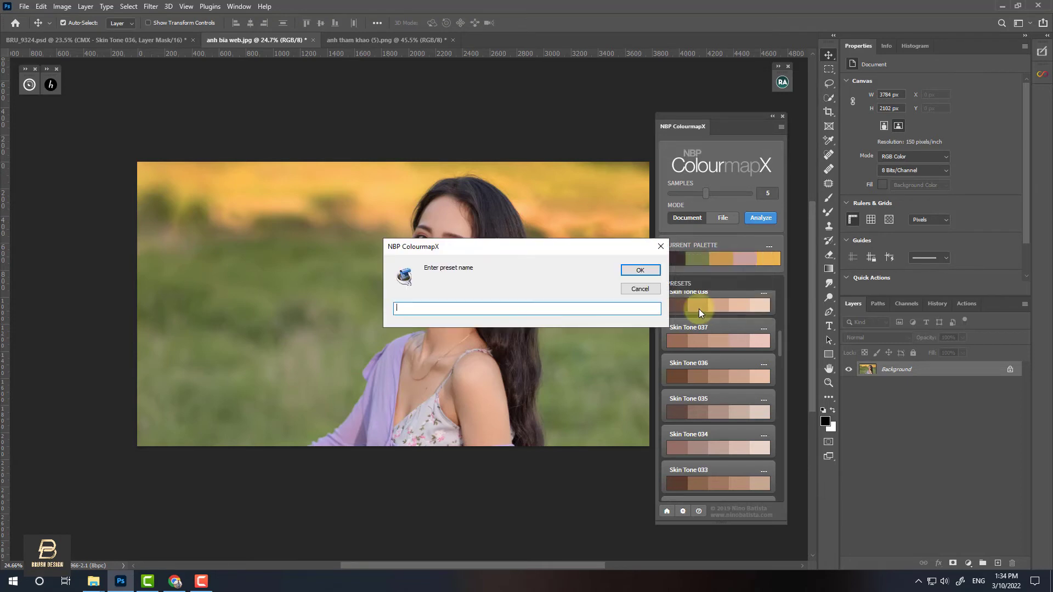
text(t)
text(rong treo)
click(637, 270)
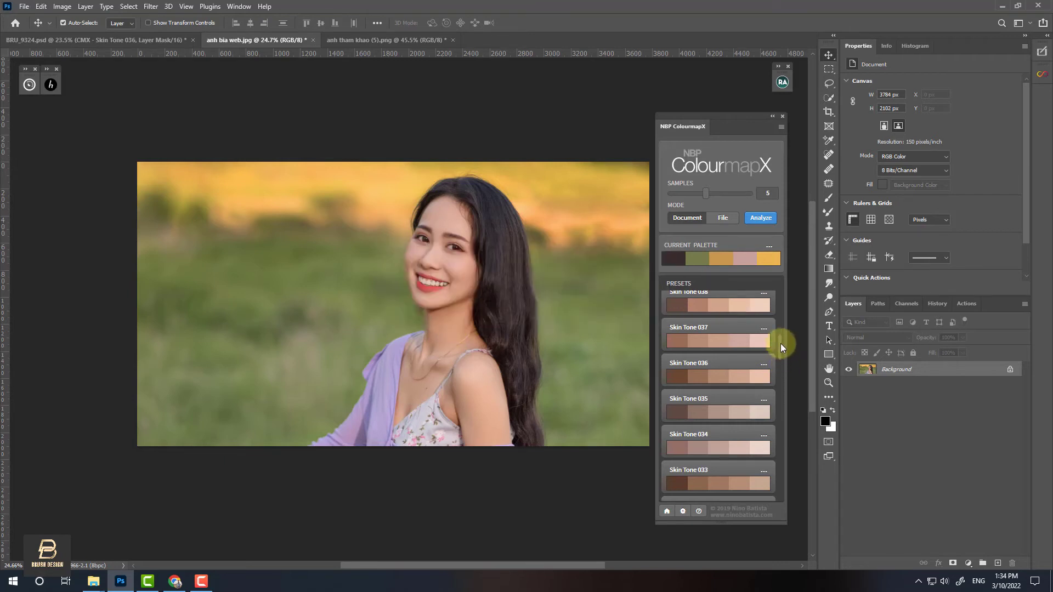
drag(779, 344, 782, 288)
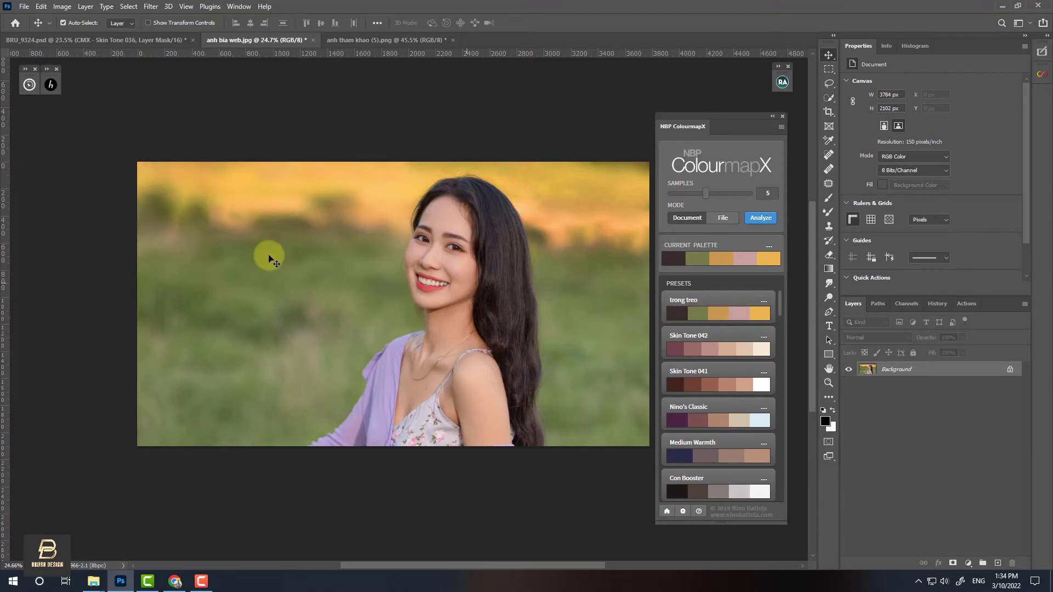
- Bring up the anh tham khao (5).png document for grading
click(357, 39)
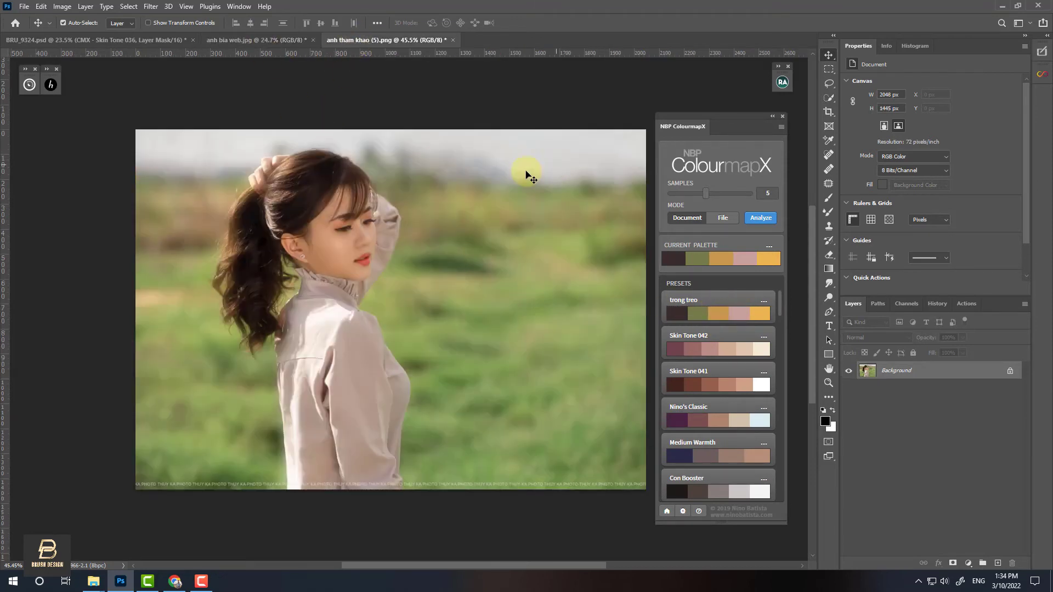
scroll(382, 236, down, 1)
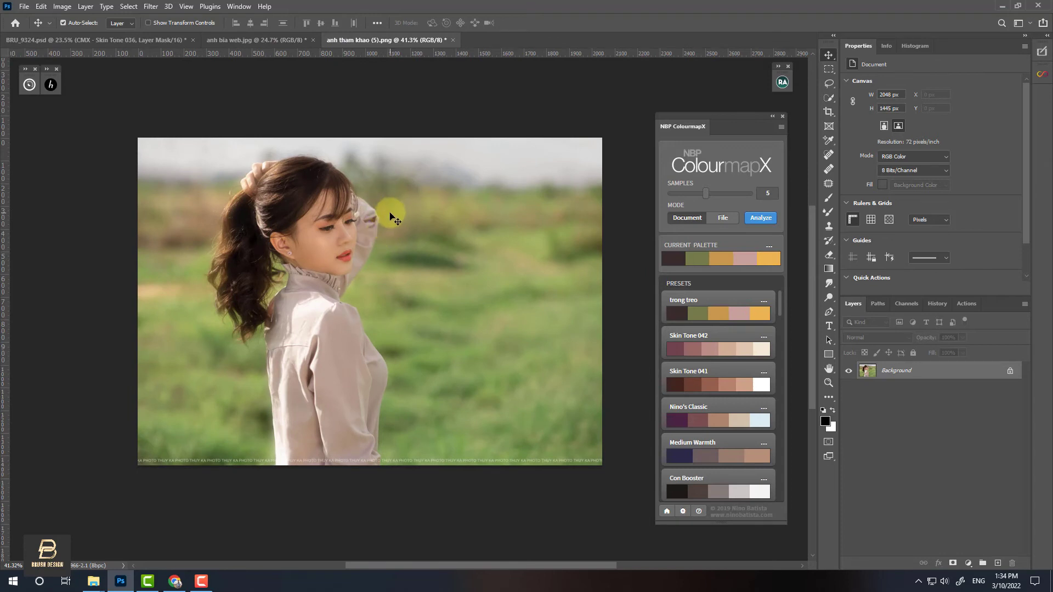
click(216, 40)
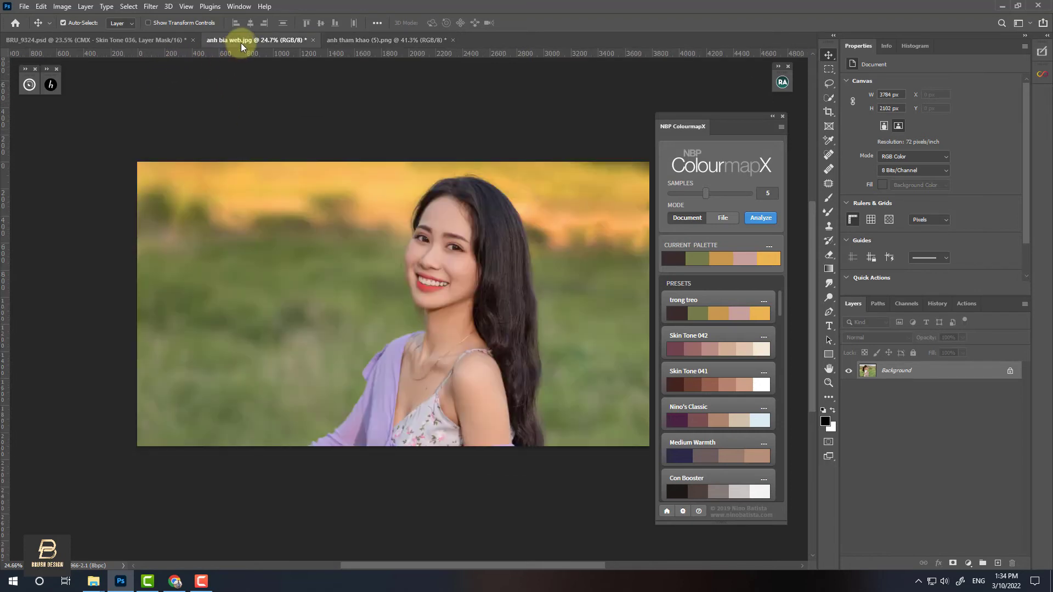
click(387, 40)
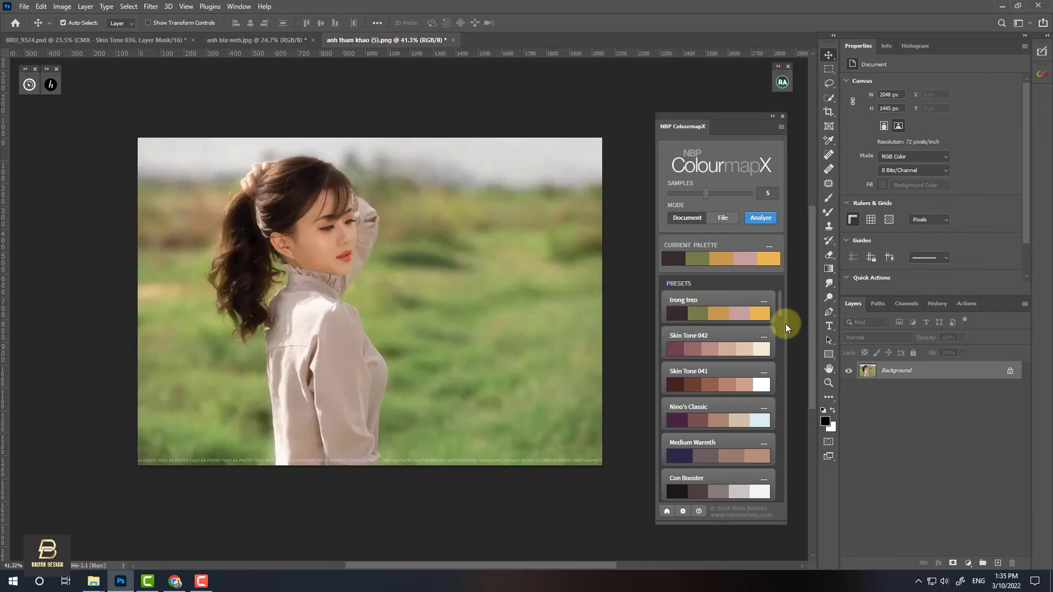
- Apply the trong treo preset as a Soft Light 20% grade and toggle it for before/after comparison
click(763, 301)
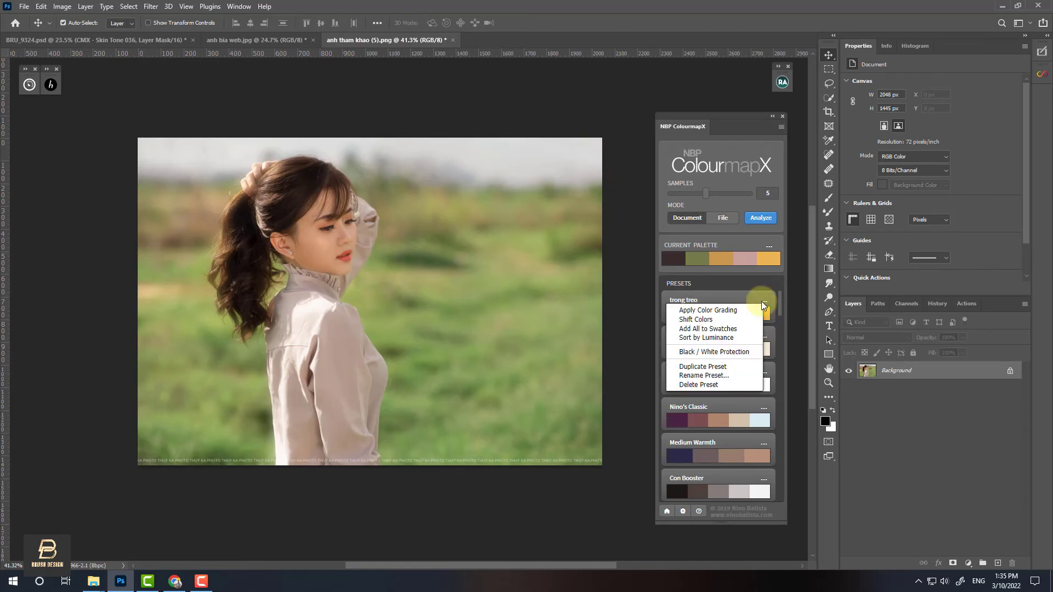
click(715, 311)
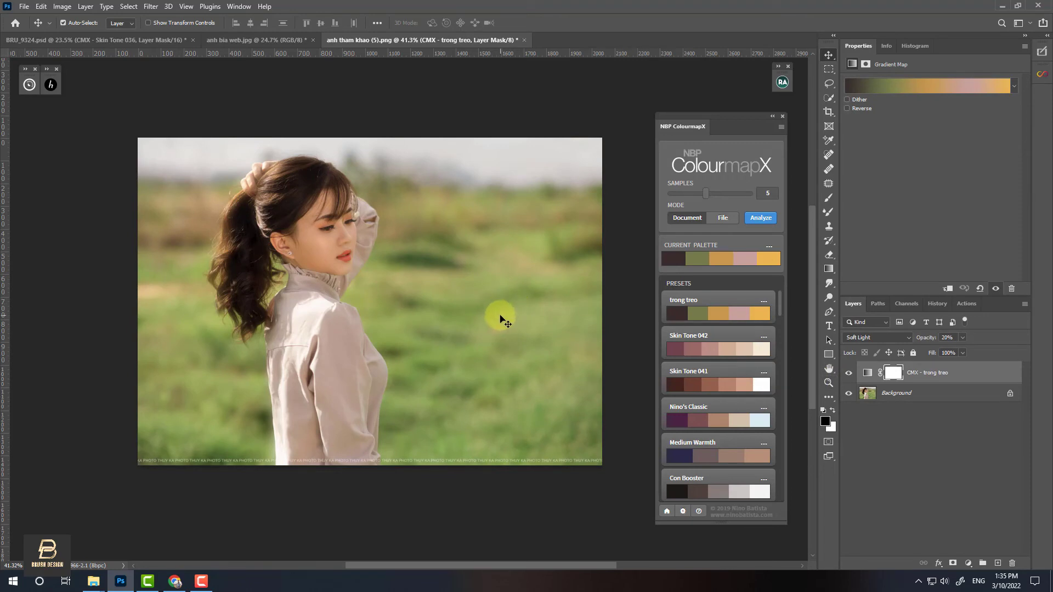
click(846, 373)
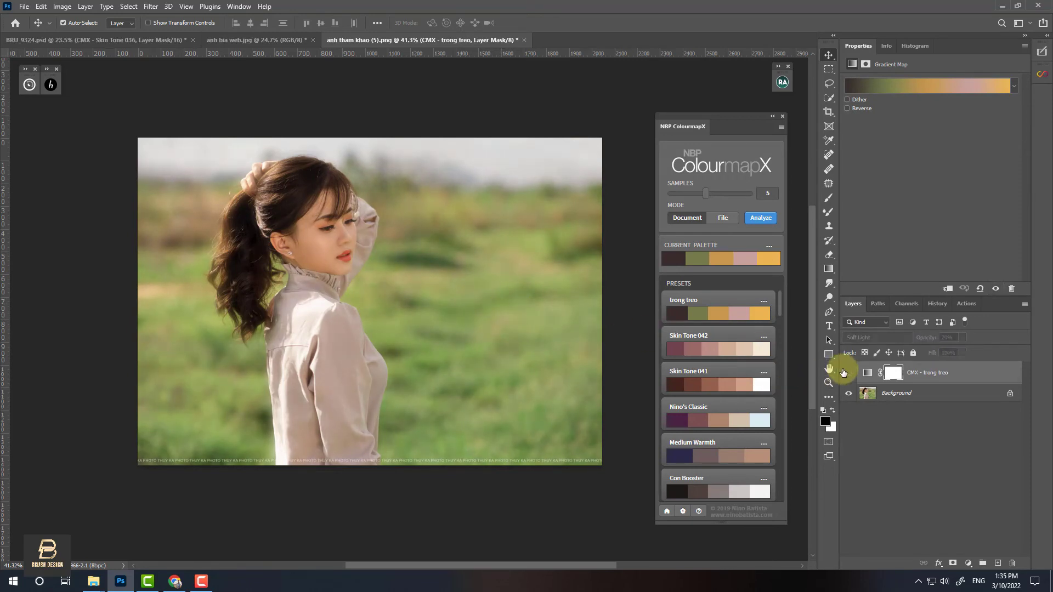
click(845, 373)
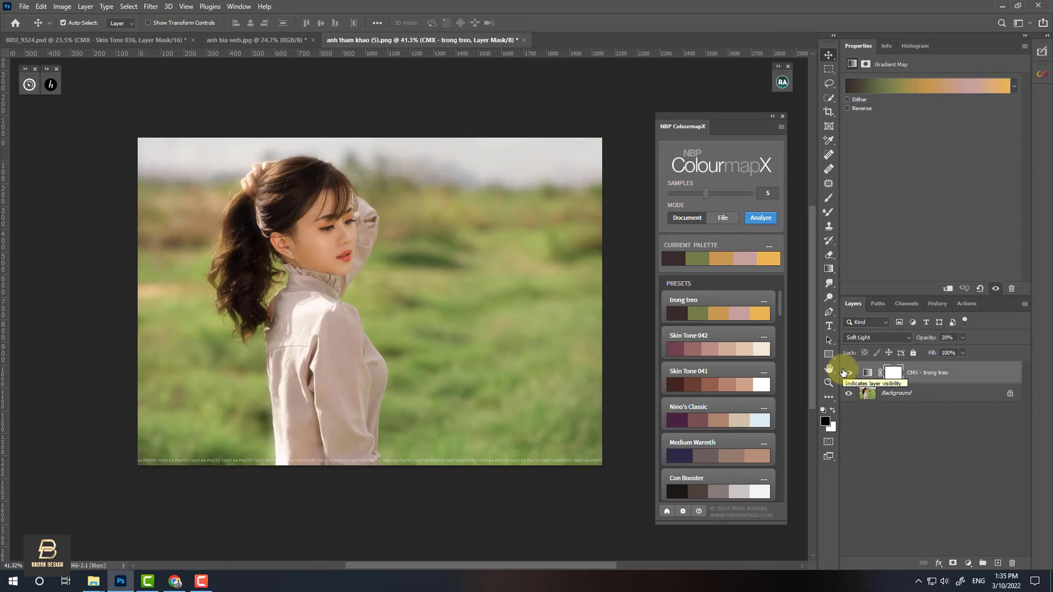
click(845, 372)
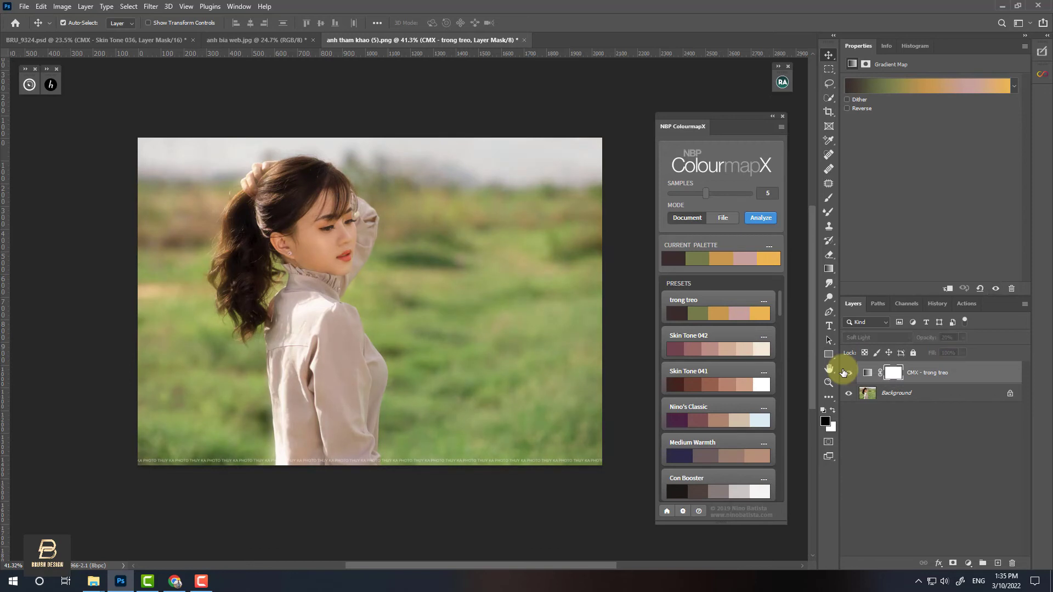
click(846, 373)
click(846, 372)
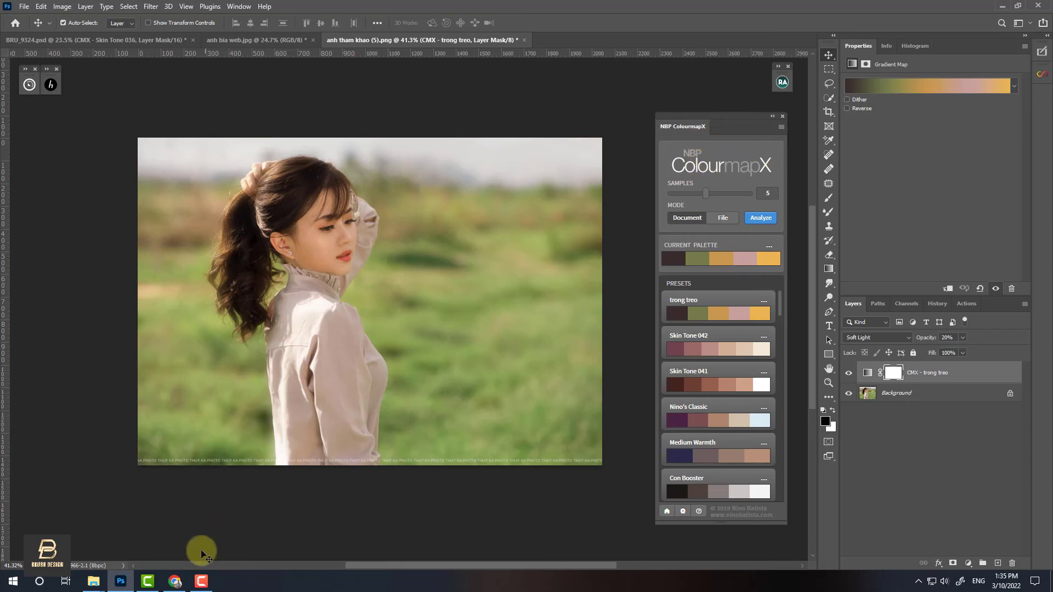
- In Chrome, follow the Brush Media link to the Panel NPB ColourmapX Google Drive download
click(175, 581)
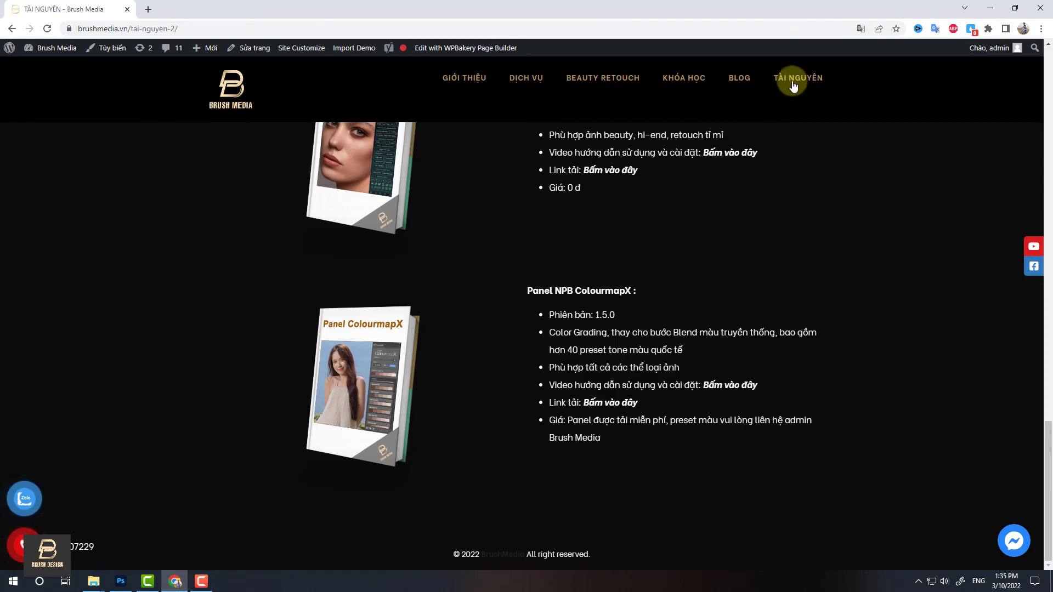
click(605, 406)
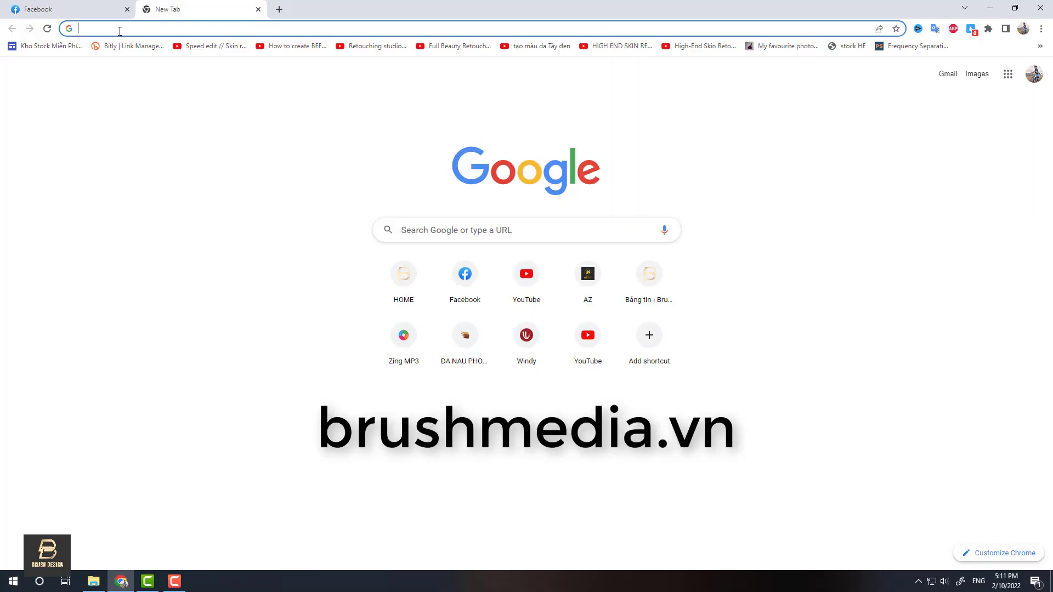
- Load brushmedia.vn and browse its Khóa học page to the Hi-end Retouch course curriculum
text(brushmedia.vn)
key(Return)
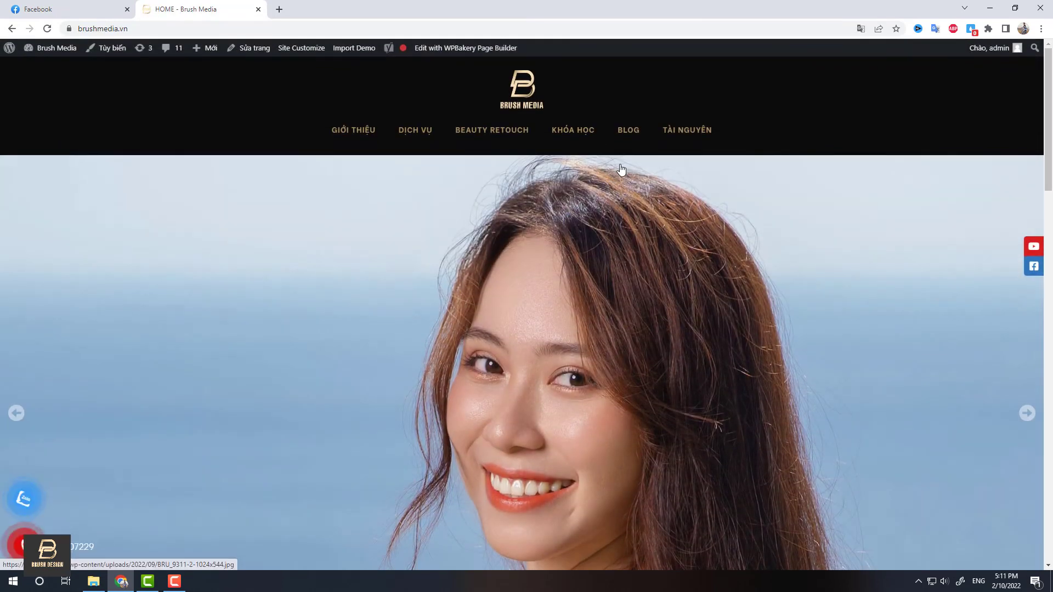
click(572, 131)
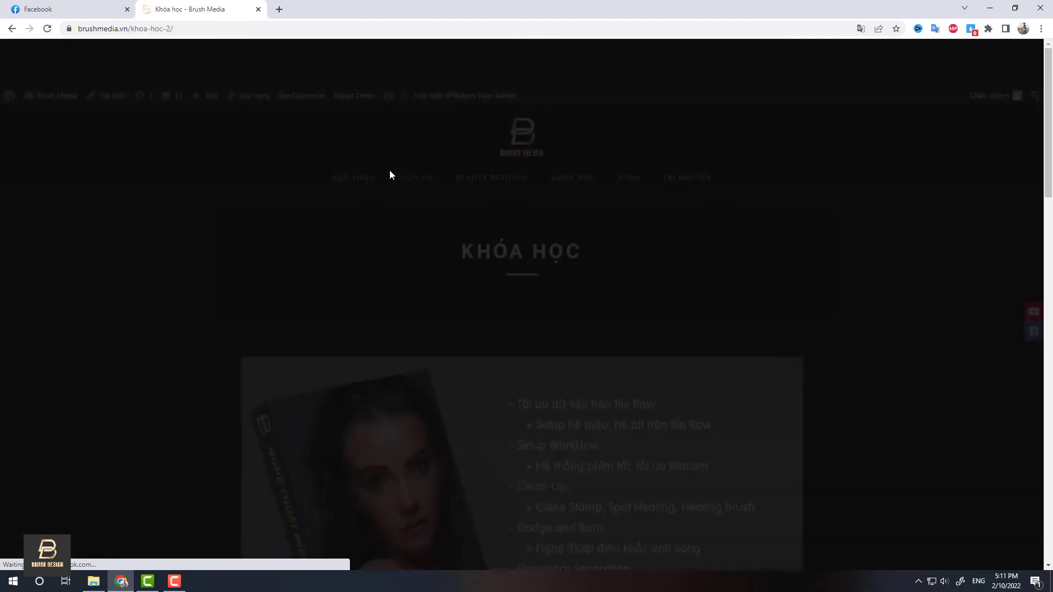
scroll(237, 212, down, 2)
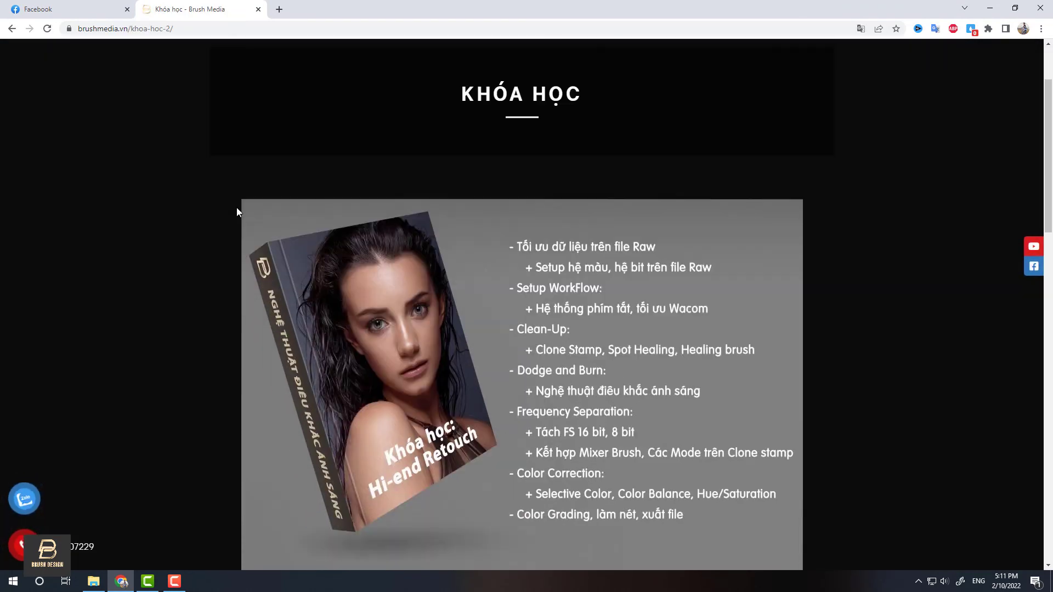